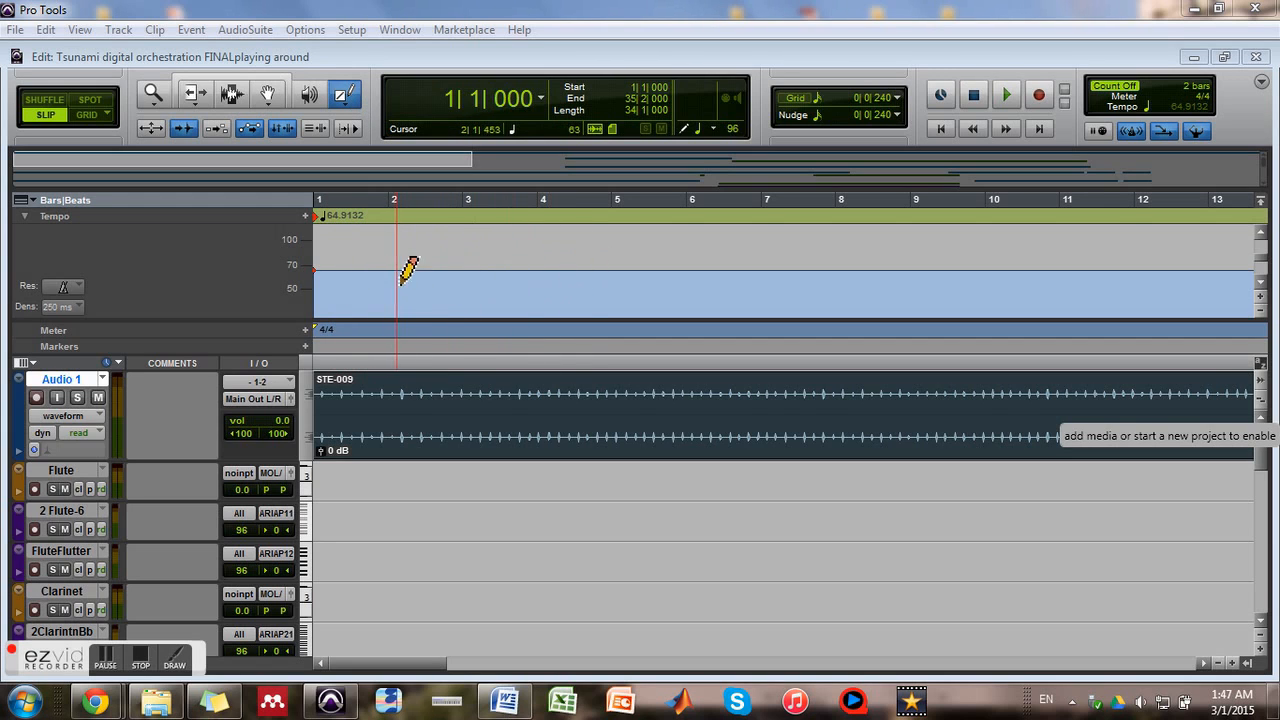
# Draw freehand tempo changes on the tempo track, from about bar 2 to bar 6 and from about bar 6.5 to bar 9
pyautogui.moveTo(417, 273)
pyautogui.mouseDown()
pyautogui.moveTo(453, 261)
pyautogui.moveTo(659, 271)
pyautogui.mouseUp()
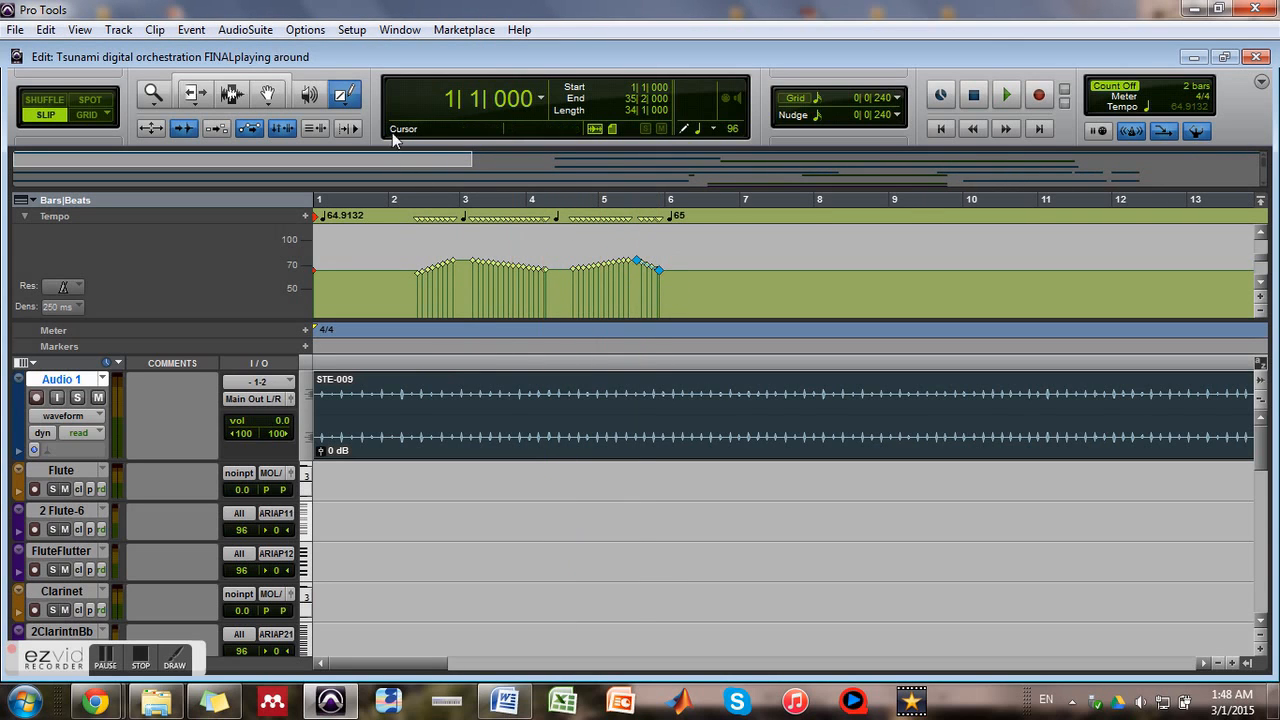
pyautogui.moveTo(350, 104); pyautogui.dragTo(360, 115)
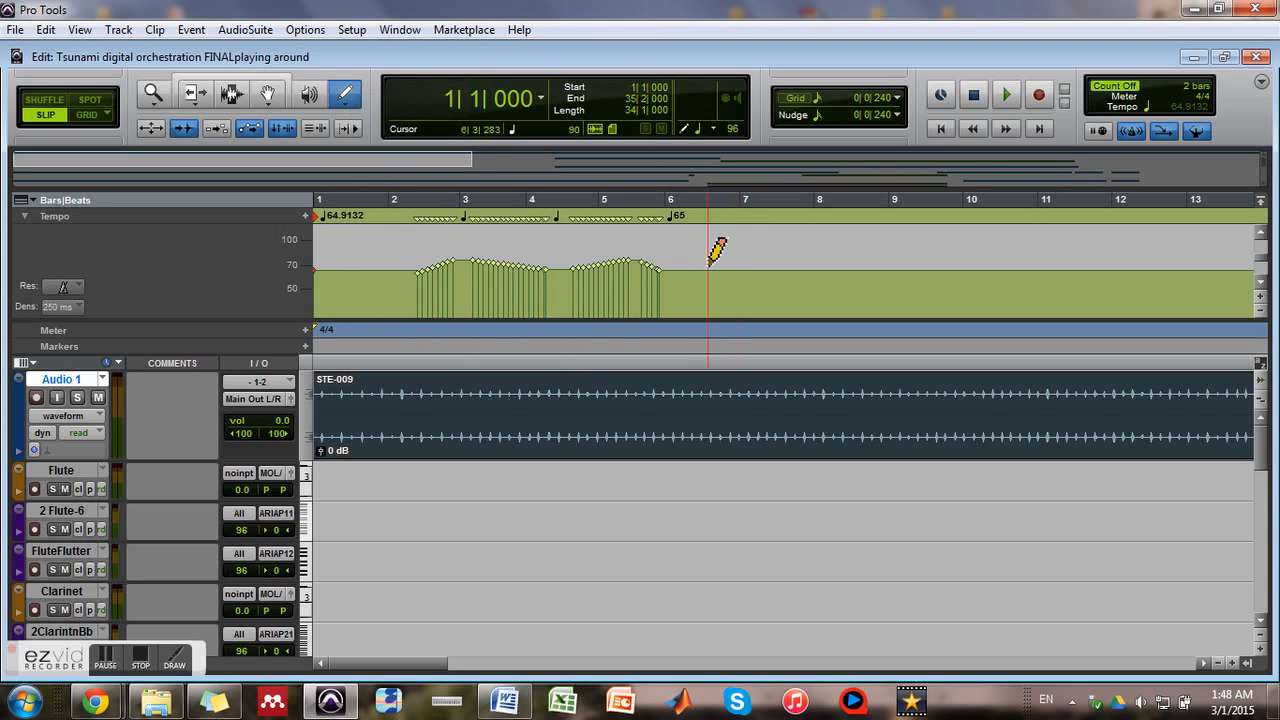
pyautogui.moveTo(710, 270)
pyautogui.mouseDown()
pyautogui.moveTo(734, 266)
pyautogui.moveTo(763, 287)
pyautogui.moveTo(781, 268)
pyautogui.moveTo(907, 272)
pyautogui.mouseUp()
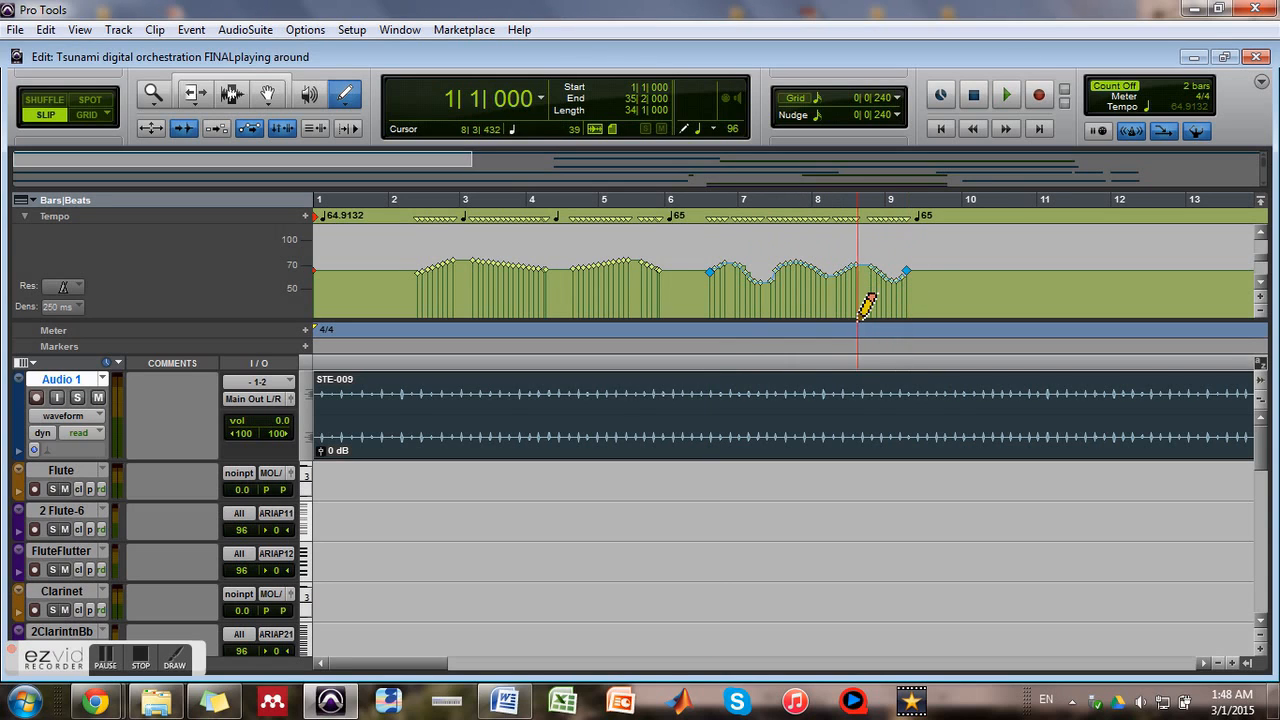
# Toggle the Conductor track off for a manual tempo and back on to restore the drawn tempo map
pyautogui.click(1196, 131)
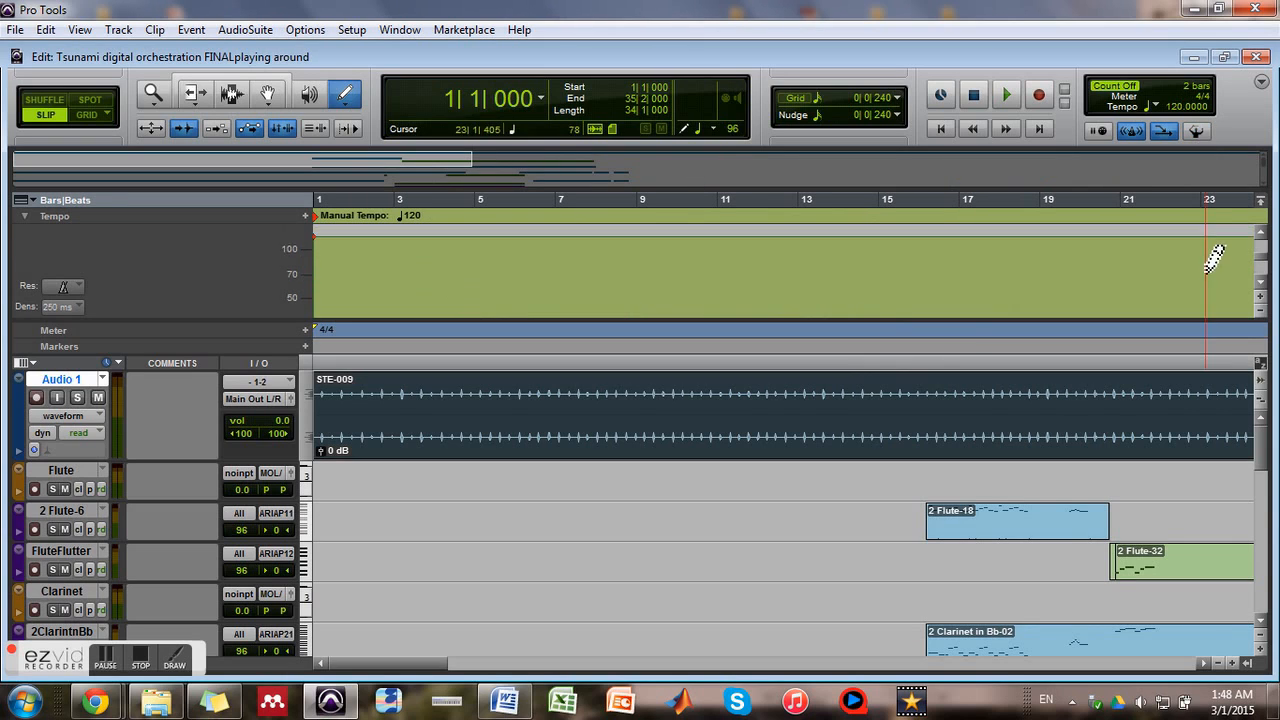
pyautogui.click(1197, 132)
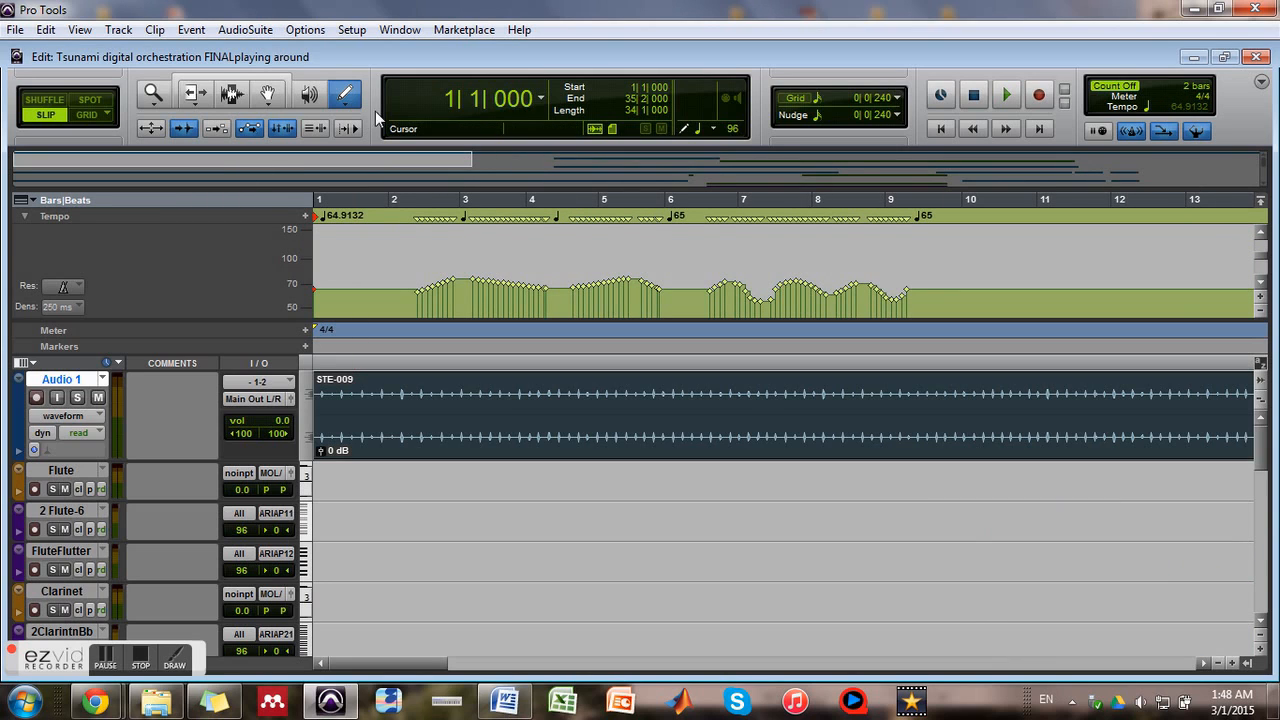
pyautogui.hotkey('ctrl', 'z')
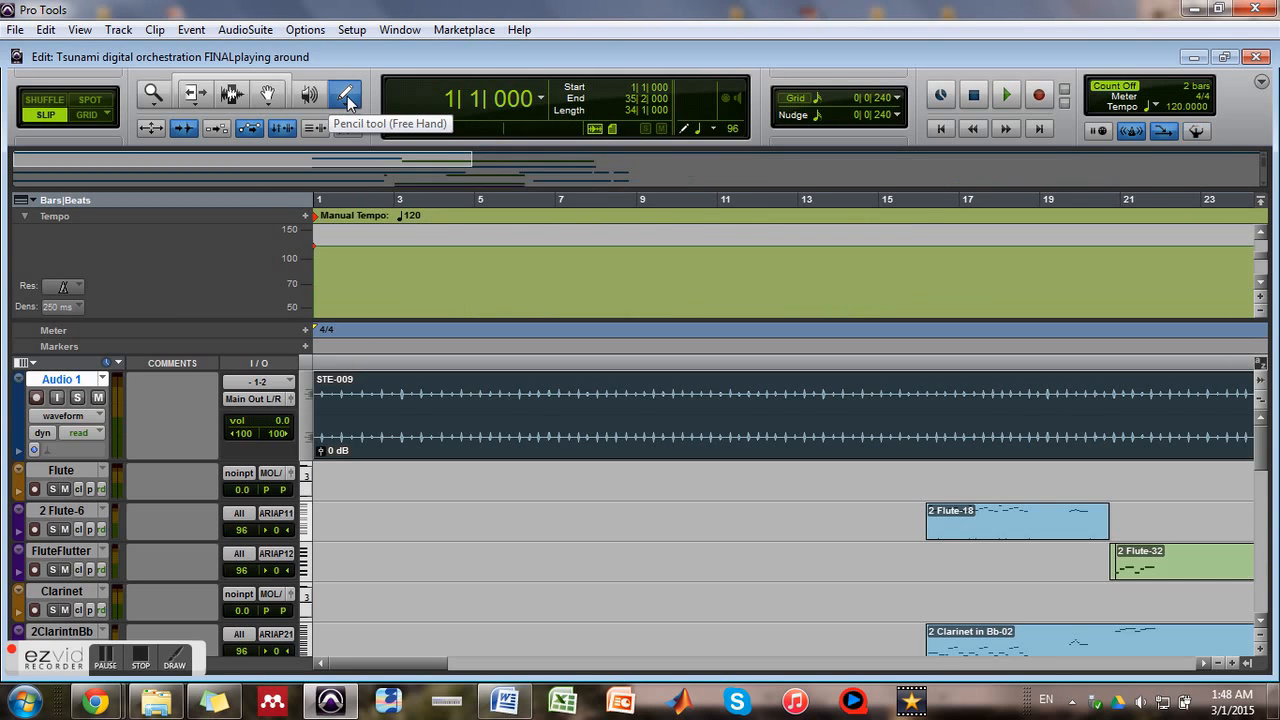
pyautogui.click(1259, 226)
pyautogui.click(1195, 133)
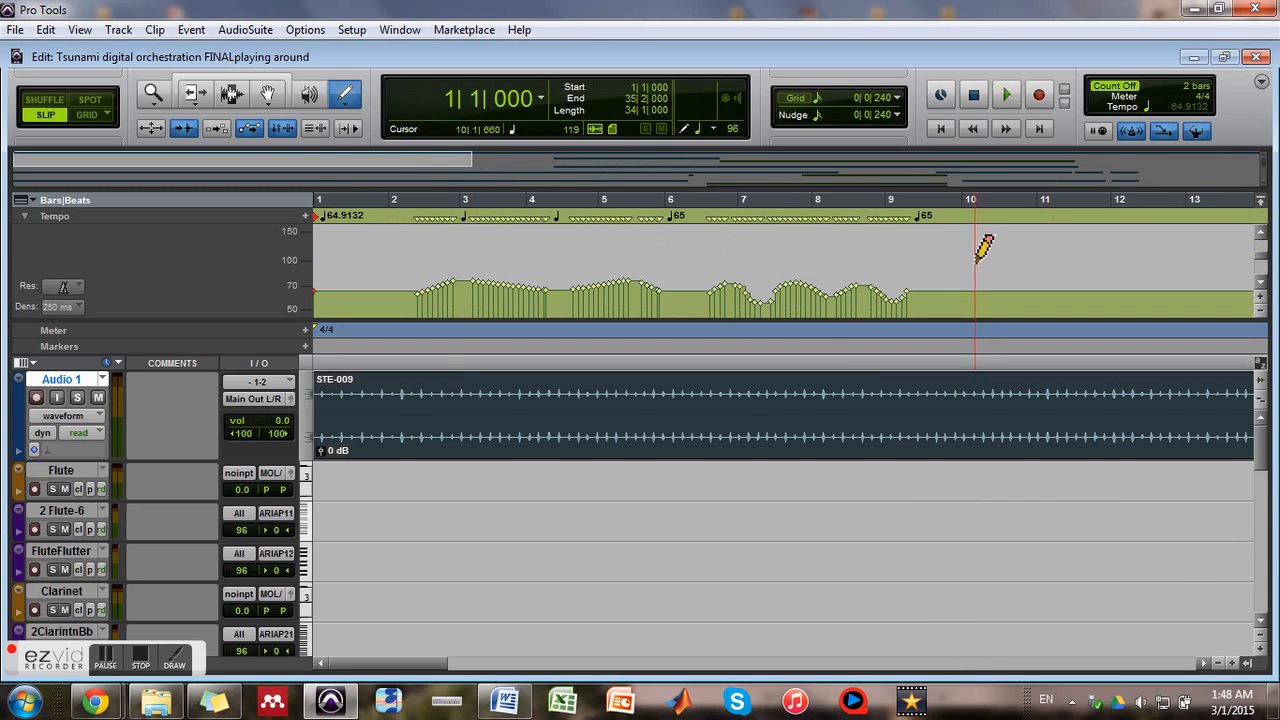
# Delete all the hand-drawn tempo changes between about bar 1 beat 3 and bar 9 beat 3
pyautogui.click(256, 80)
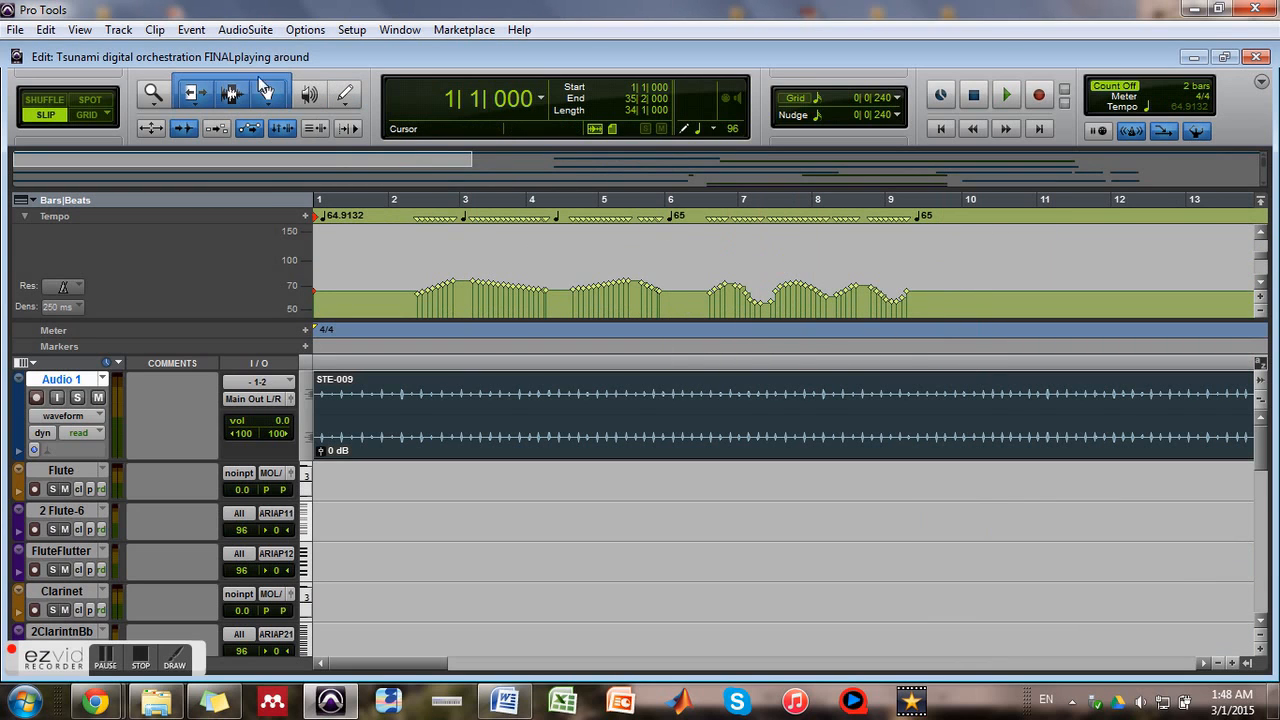
pyautogui.moveTo(944, 291); pyautogui.dragTo(360, 291)
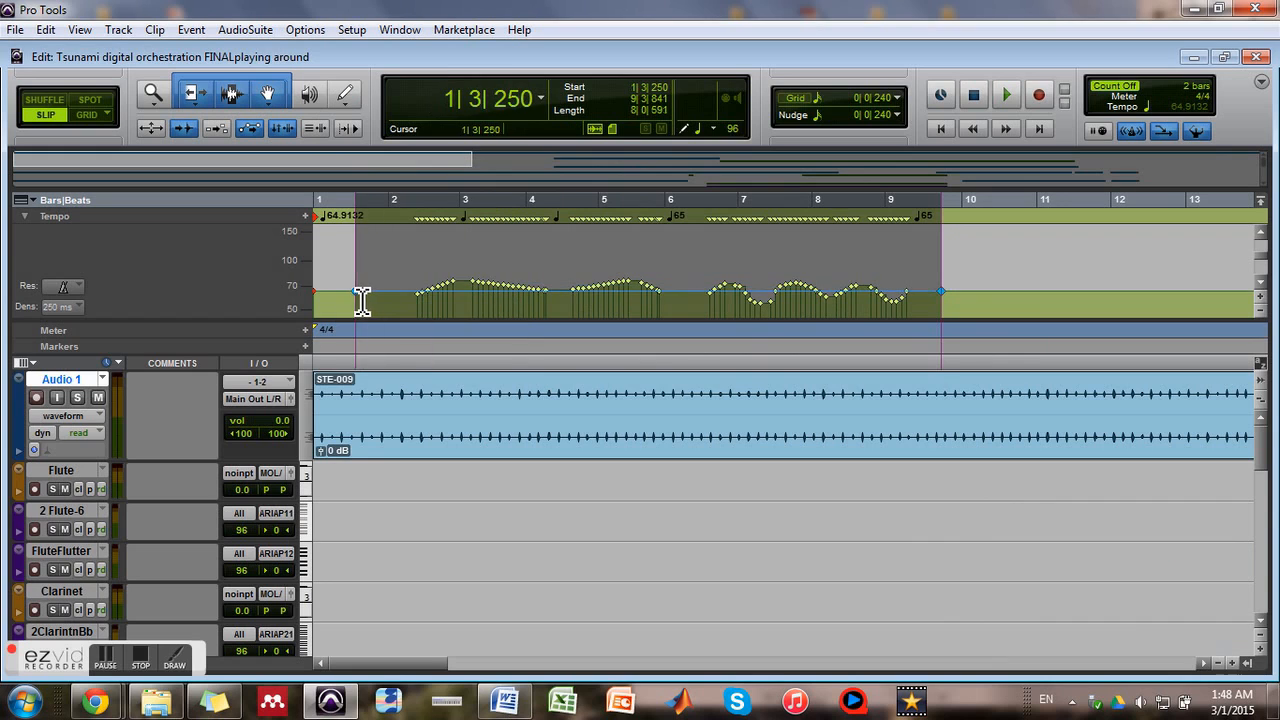
pyautogui.press('Delete')
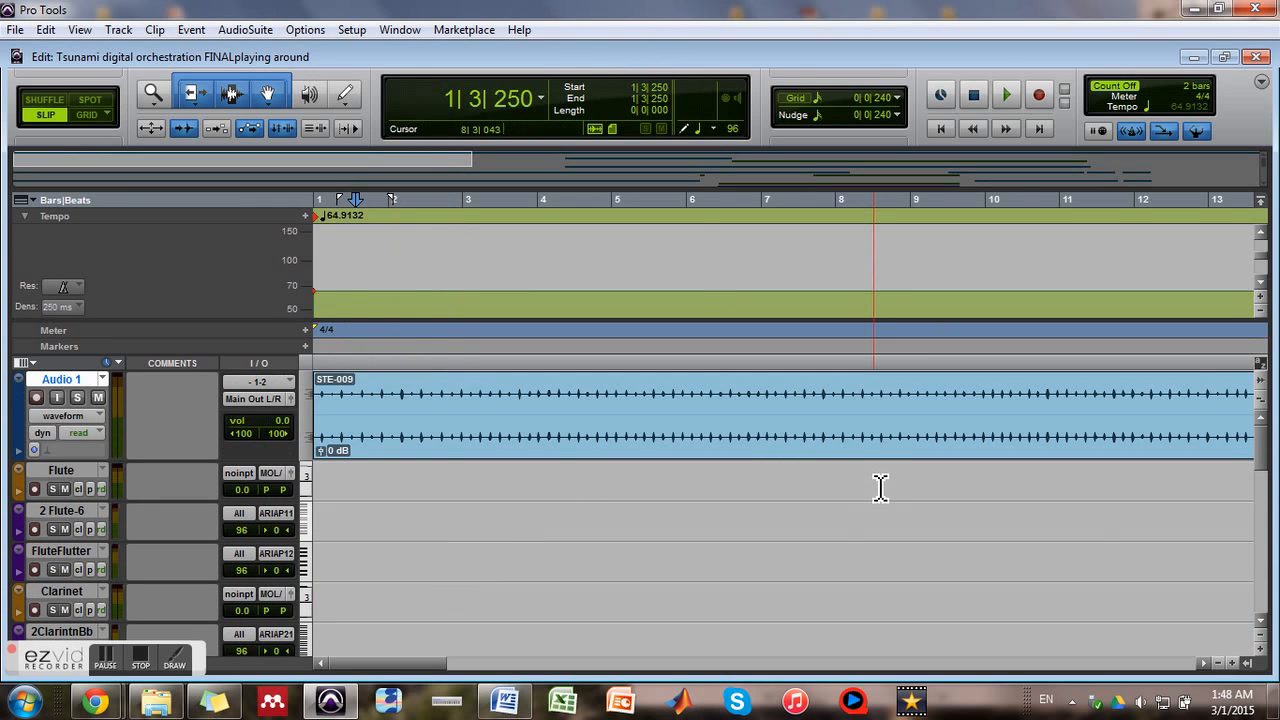
pyautogui.hotkey('ctrl', '[')
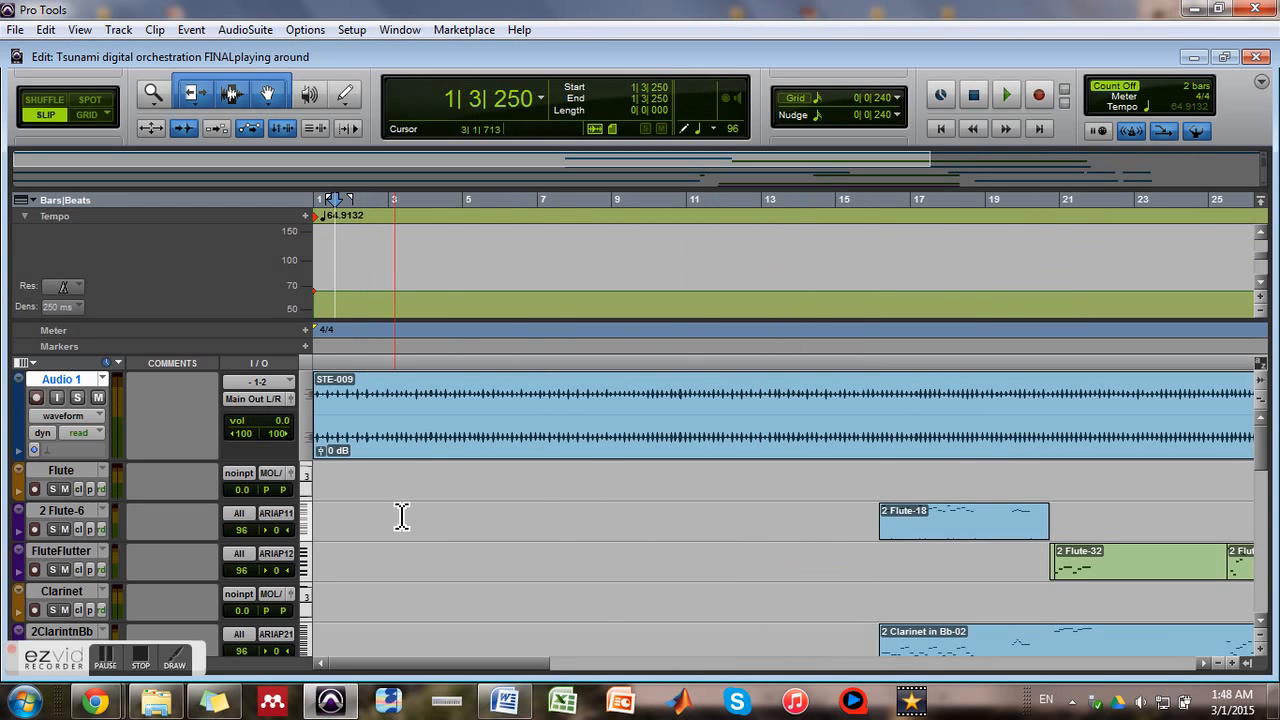
pyautogui.hotkey('ctrl', ']')
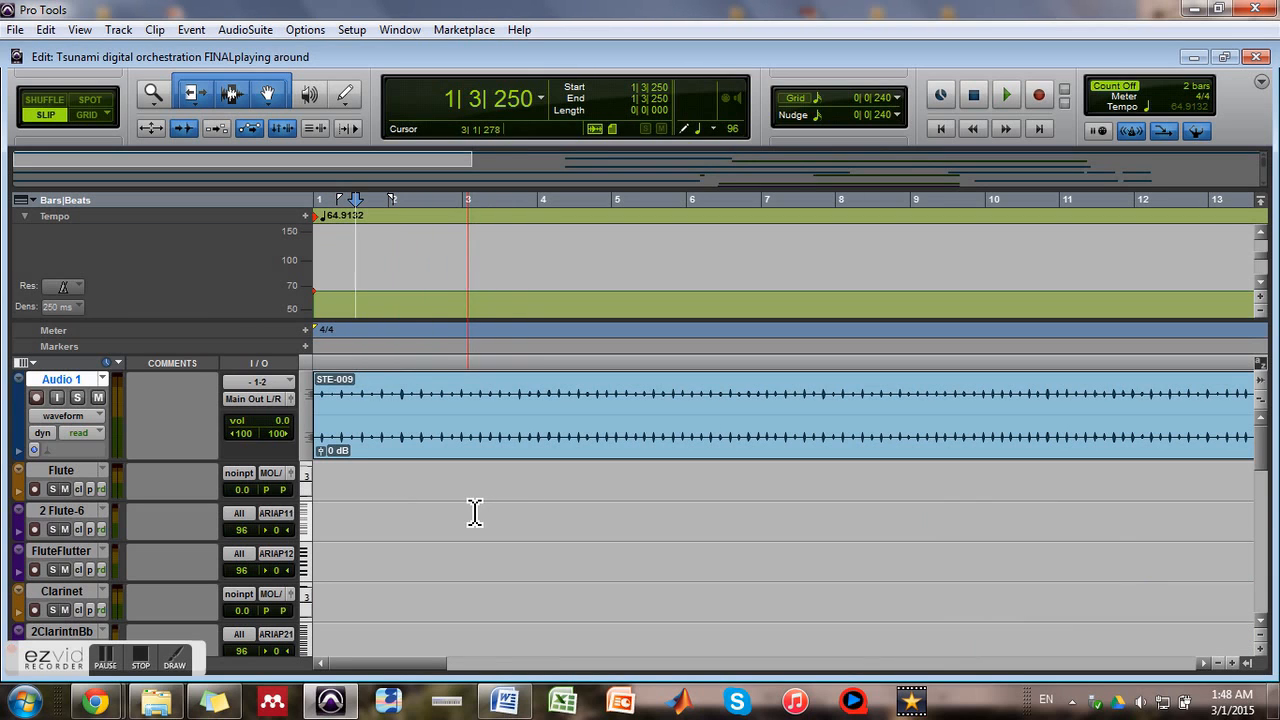
# Create a click track below the Audio 1 track
pyautogui.click(160, 29)
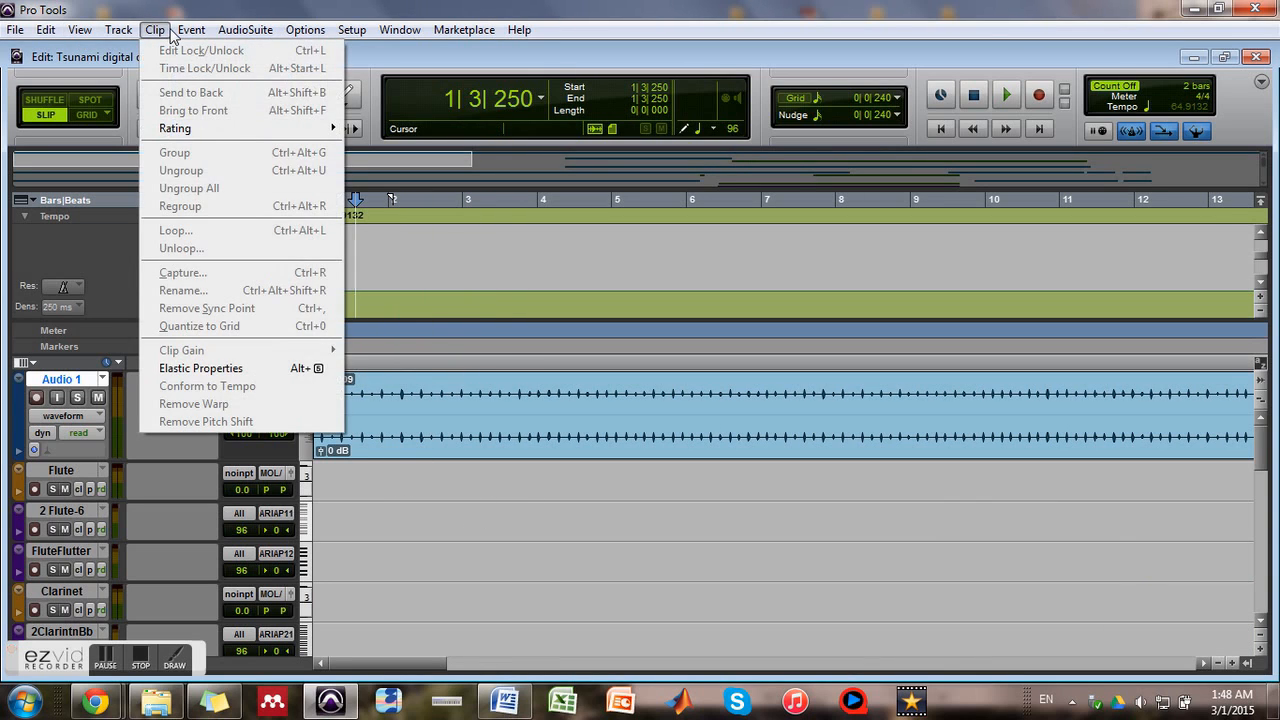
pyautogui.moveTo(179, 33)
pyautogui.click(141, 32)
pyautogui.click(132, 31)
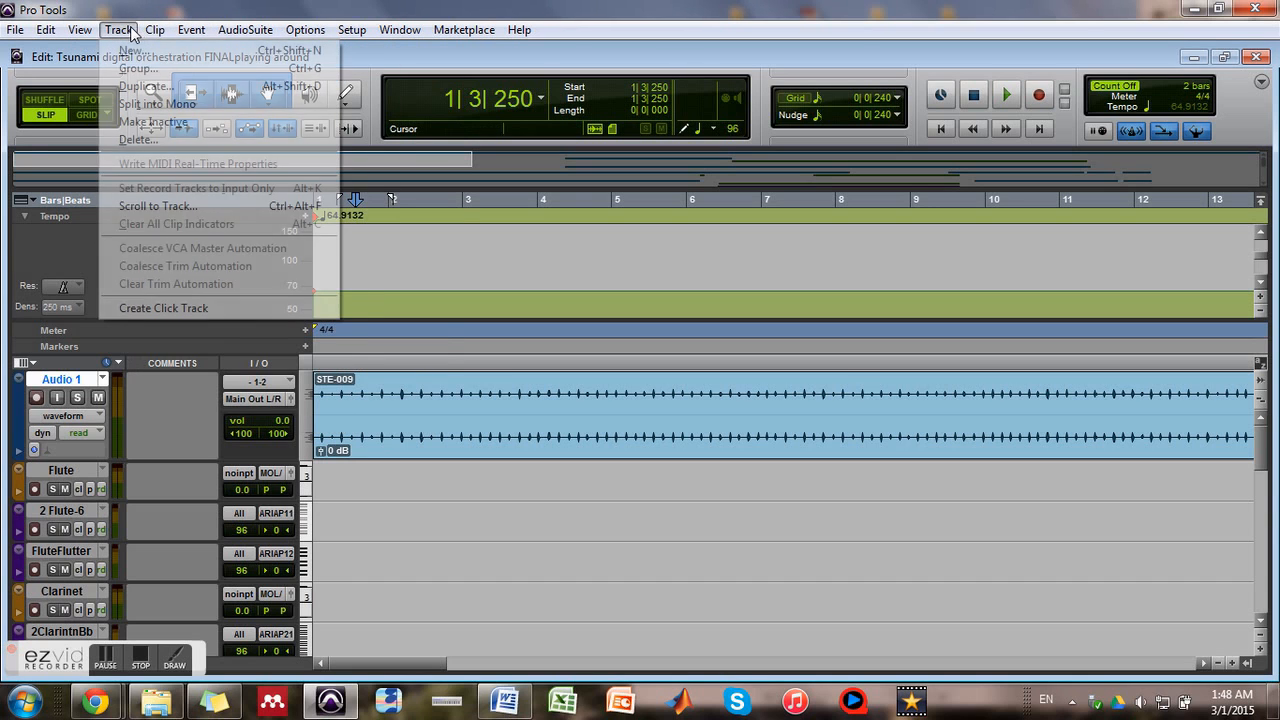
pyautogui.click(135, 309)
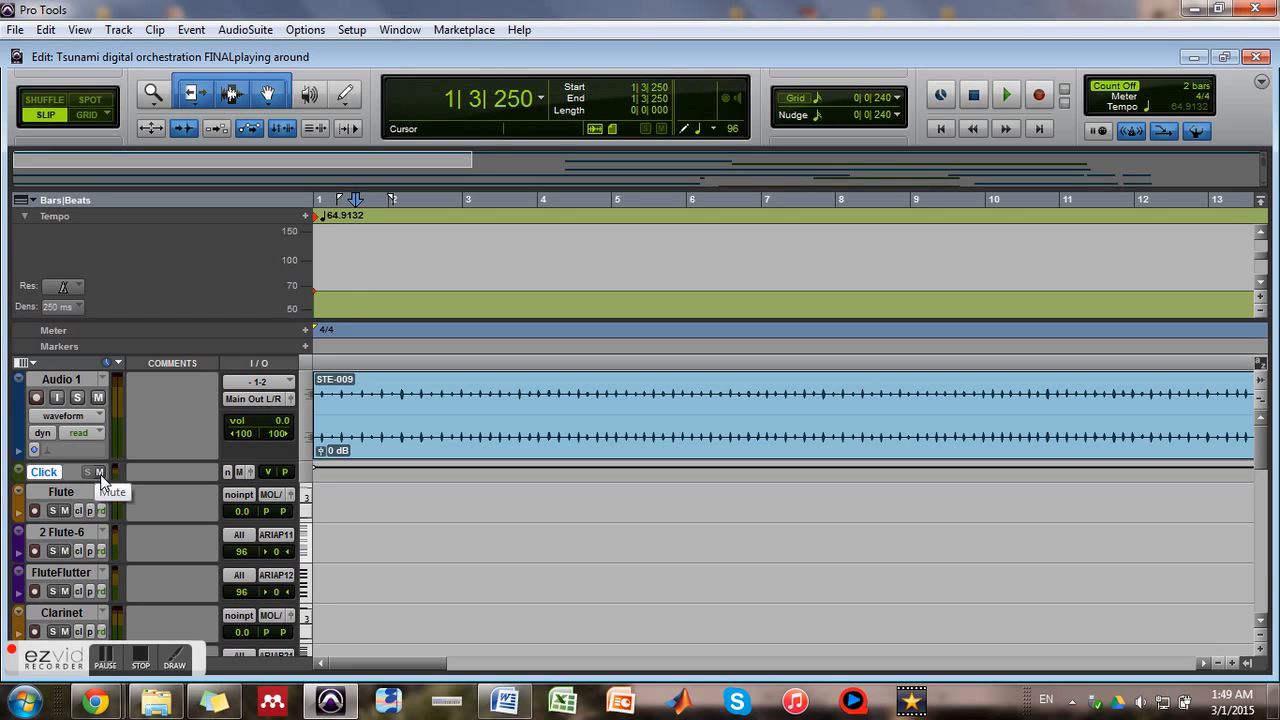
# Delete the Click track from the session
pyautogui.click(20, 476)
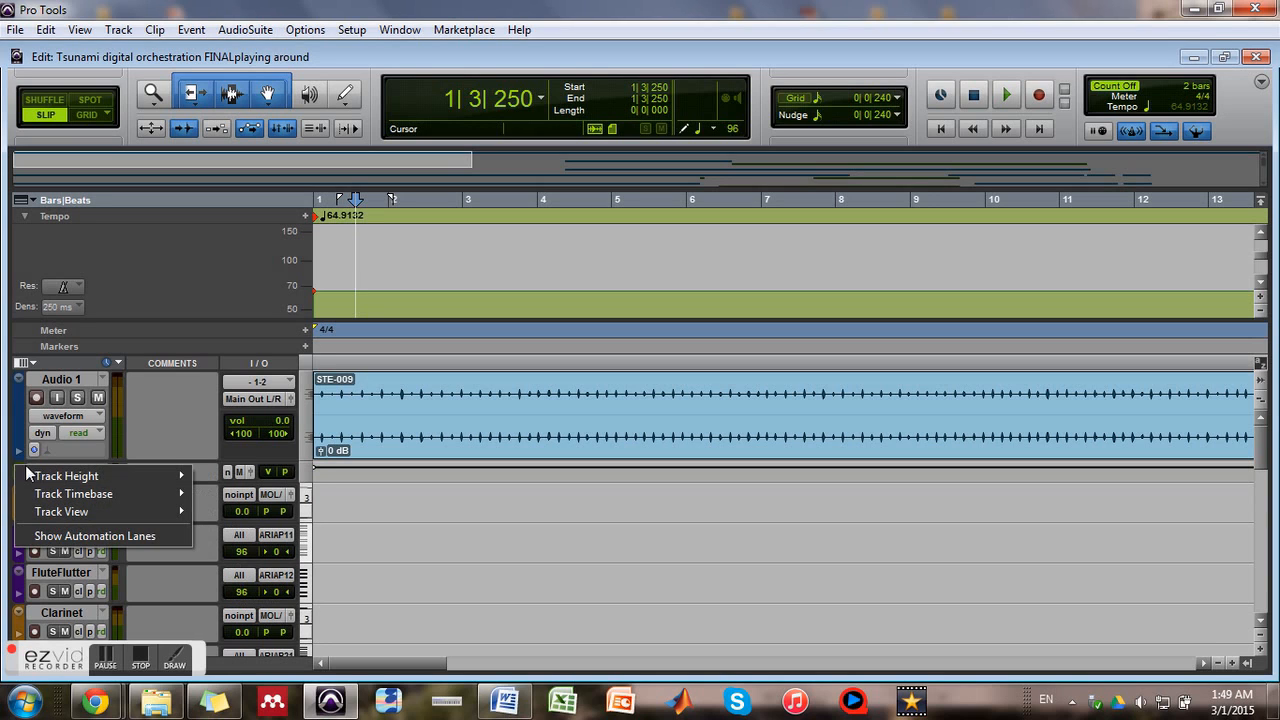
pyautogui.click(4, 470)
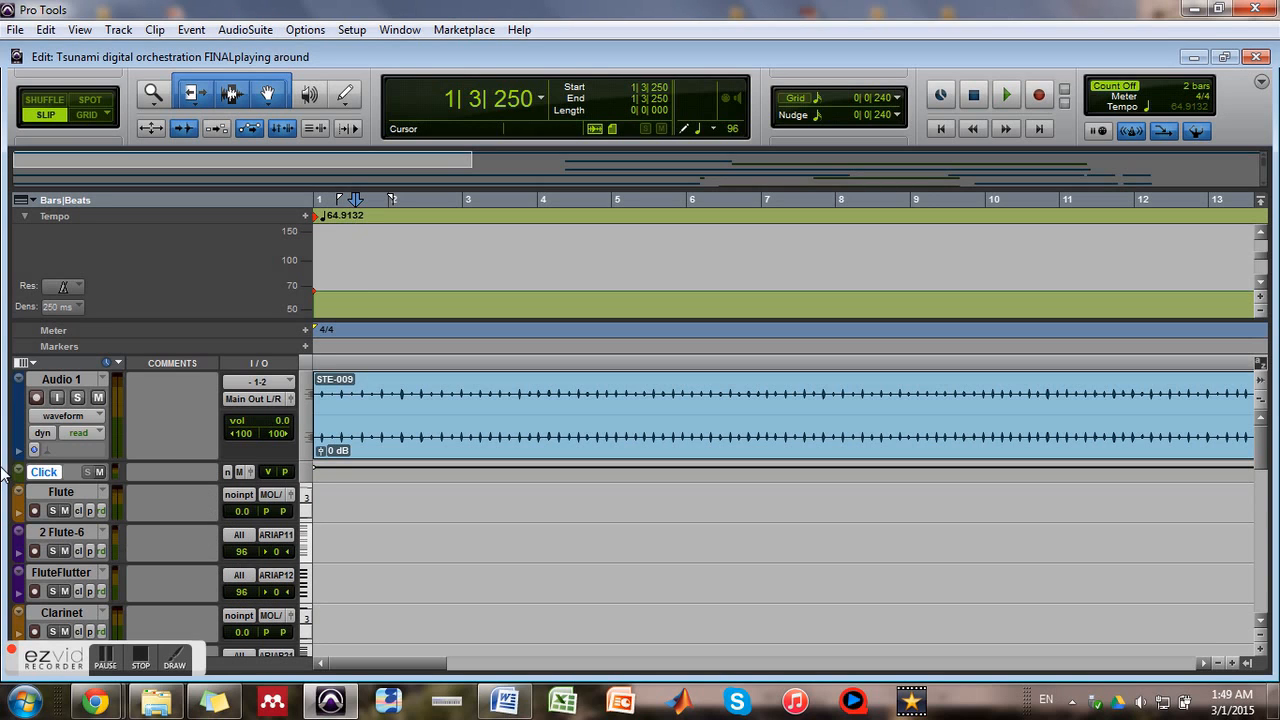
pyautogui.rightClick(55, 471)
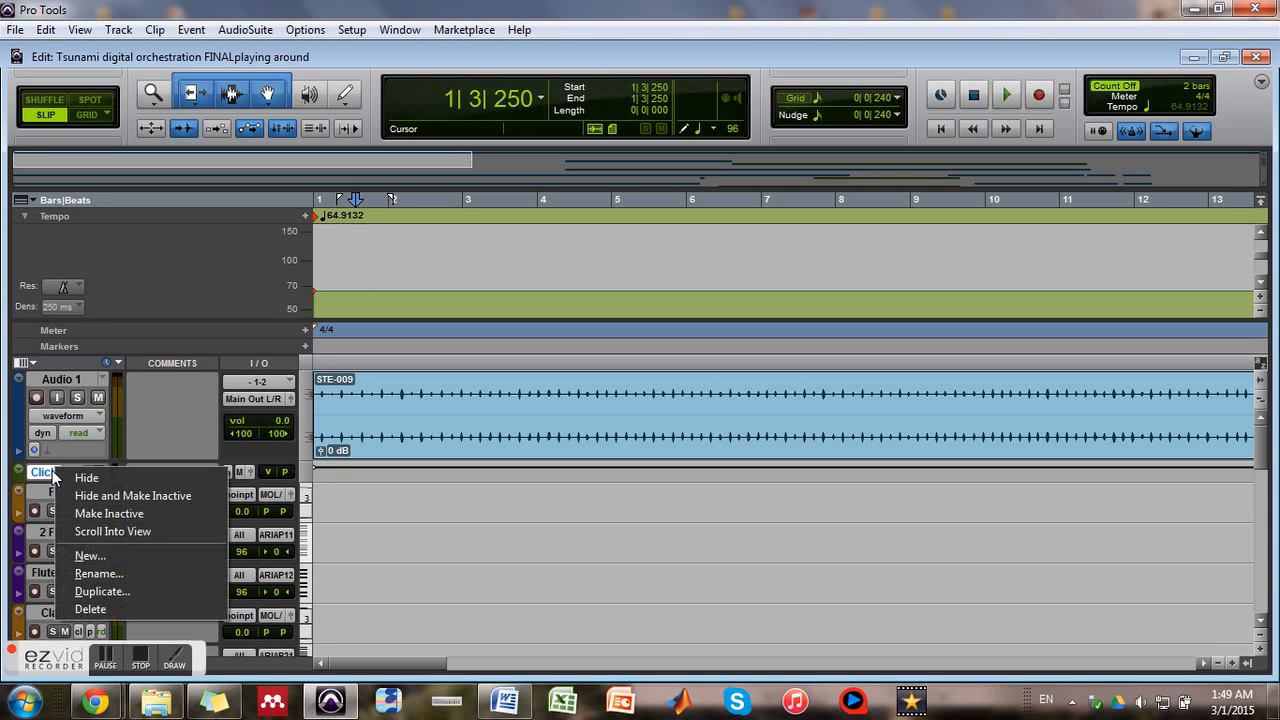
pyautogui.click(104, 609)
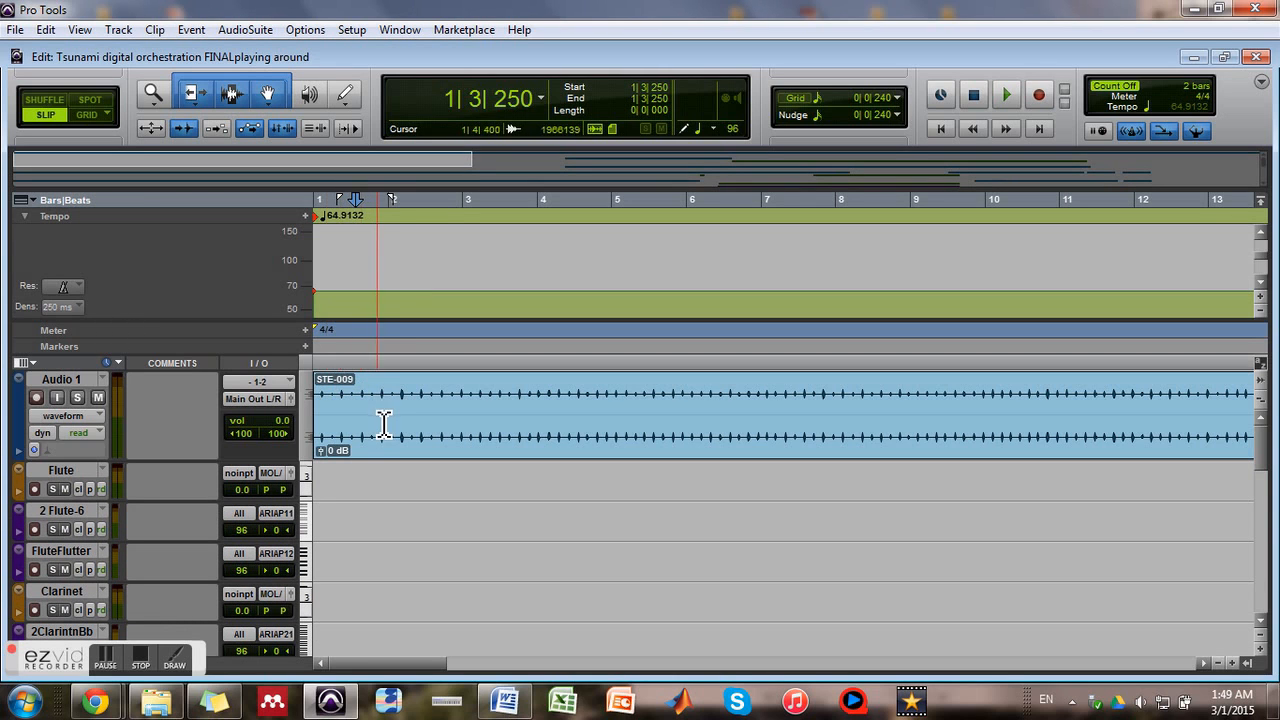
# Switch to Windows Explorer to view the STE-009 audio file in the lesson4 folder, and return to Pro Tools
pyautogui.click(152, 703)
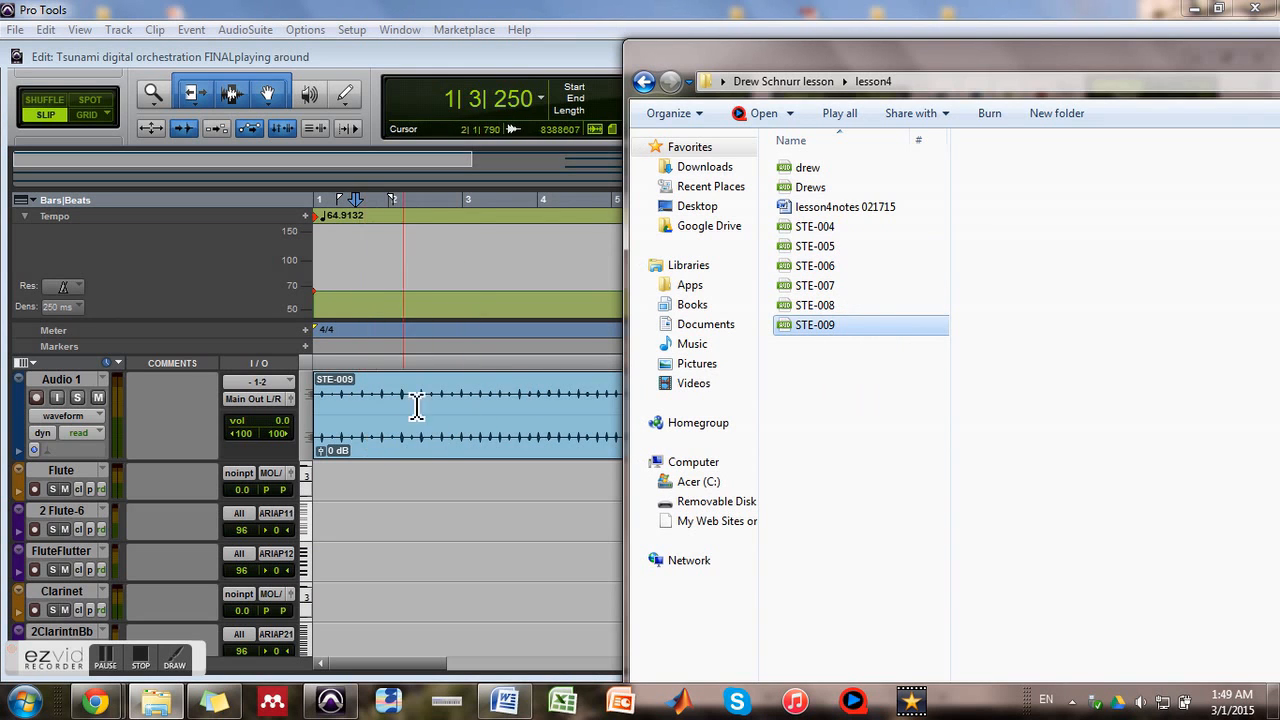
pyautogui.moveTo(1264, 52); pyautogui.dragTo(957, 62)
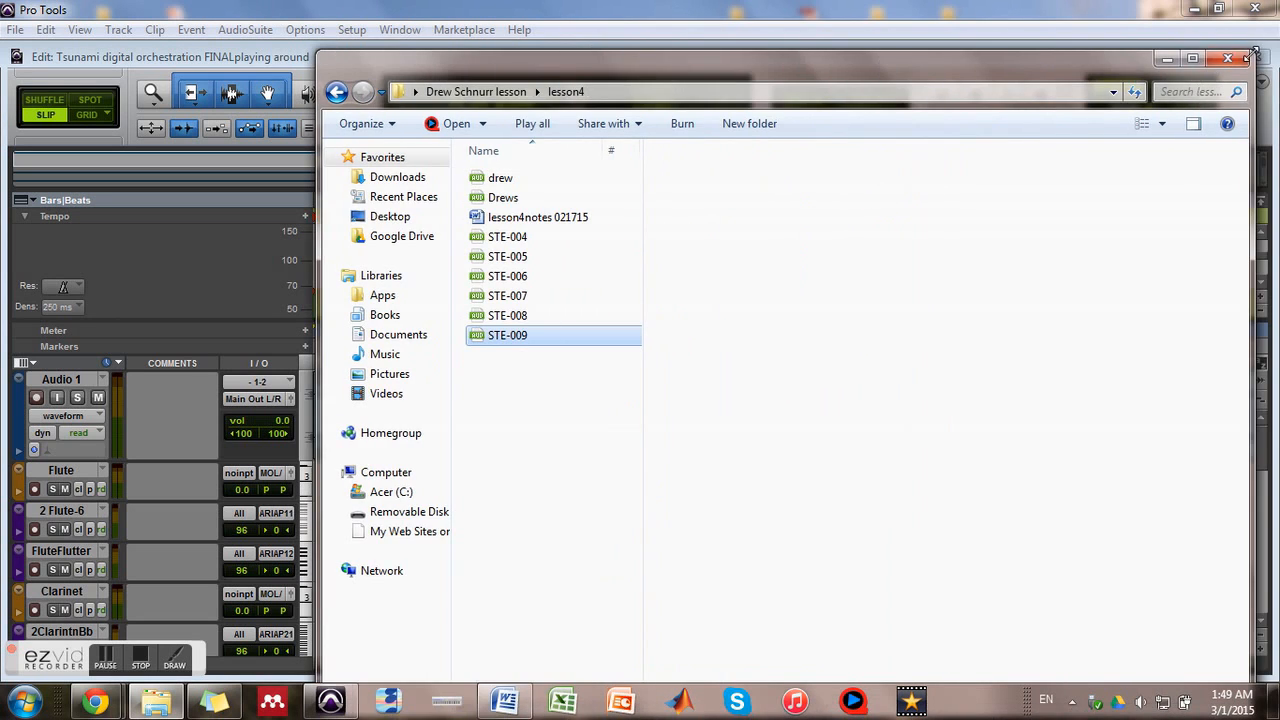
pyautogui.click(1167, 58)
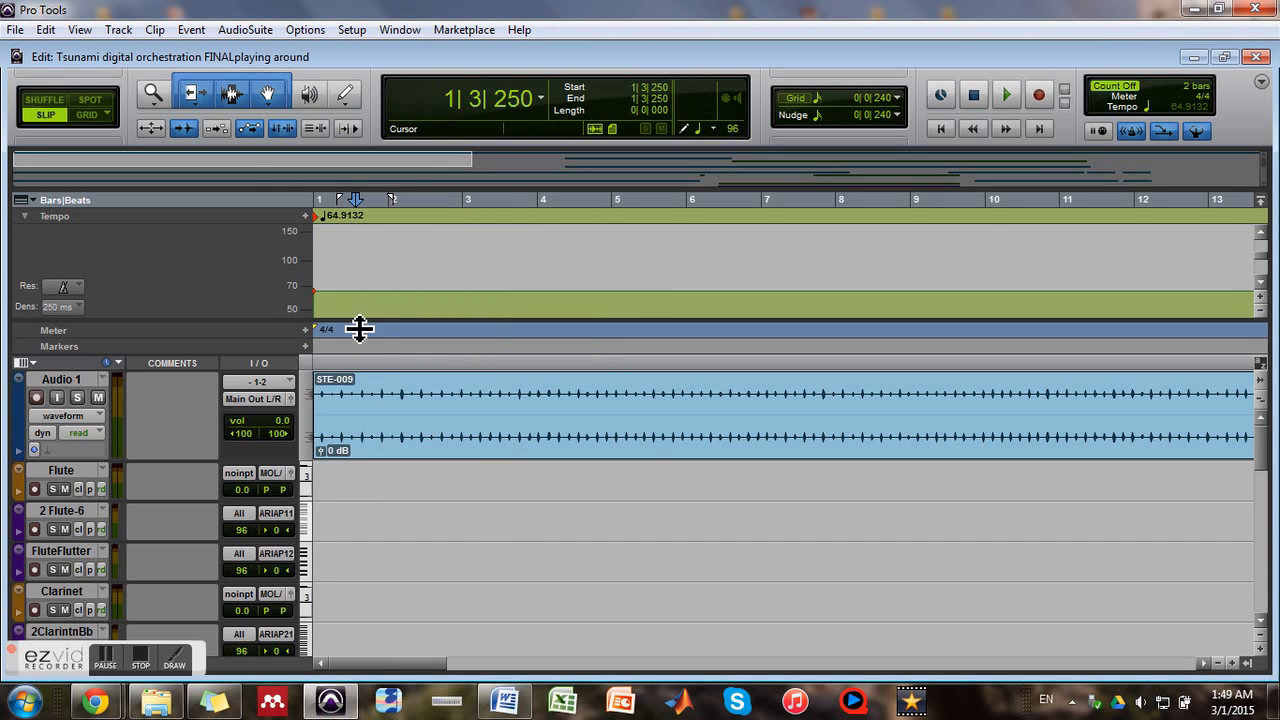
# Select the whole STE-009 clip on Audio 1, analyze it in Beat Detective with Enhanced Resolution, and close the window
pyautogui.click(190, 31)
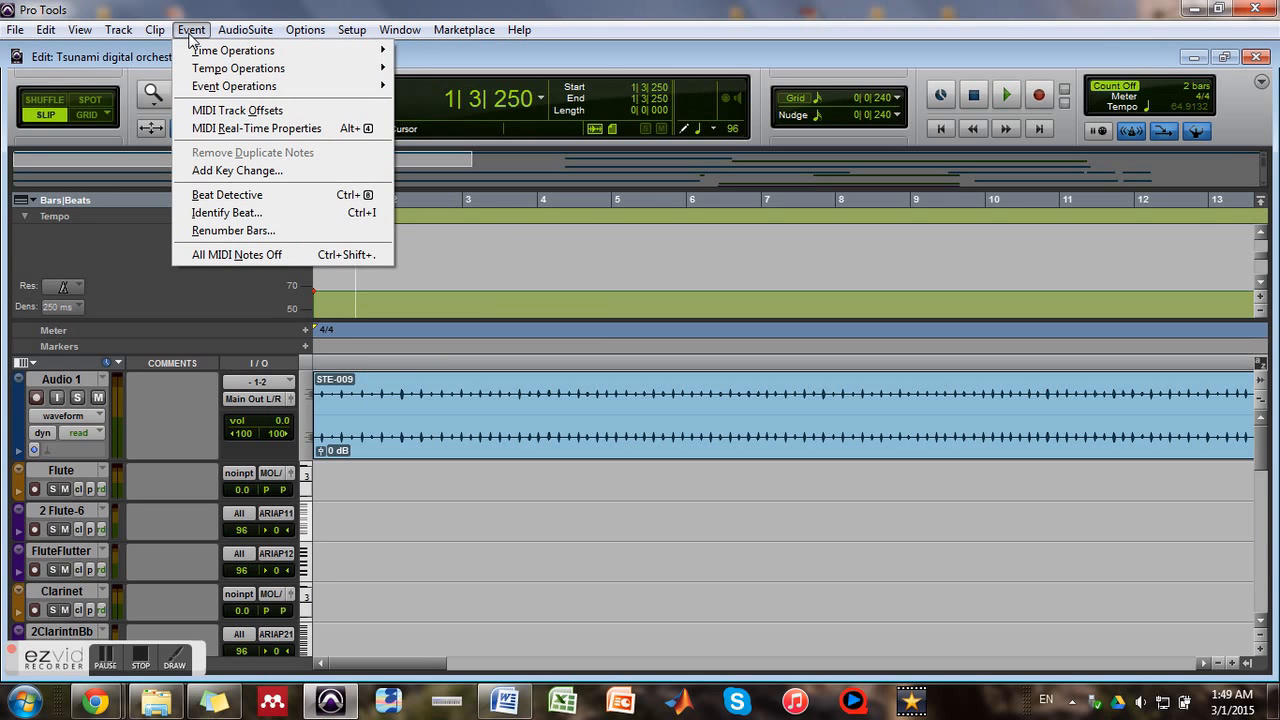
pyautogui.click(190, 34)
pyautogui.click(518, 436)
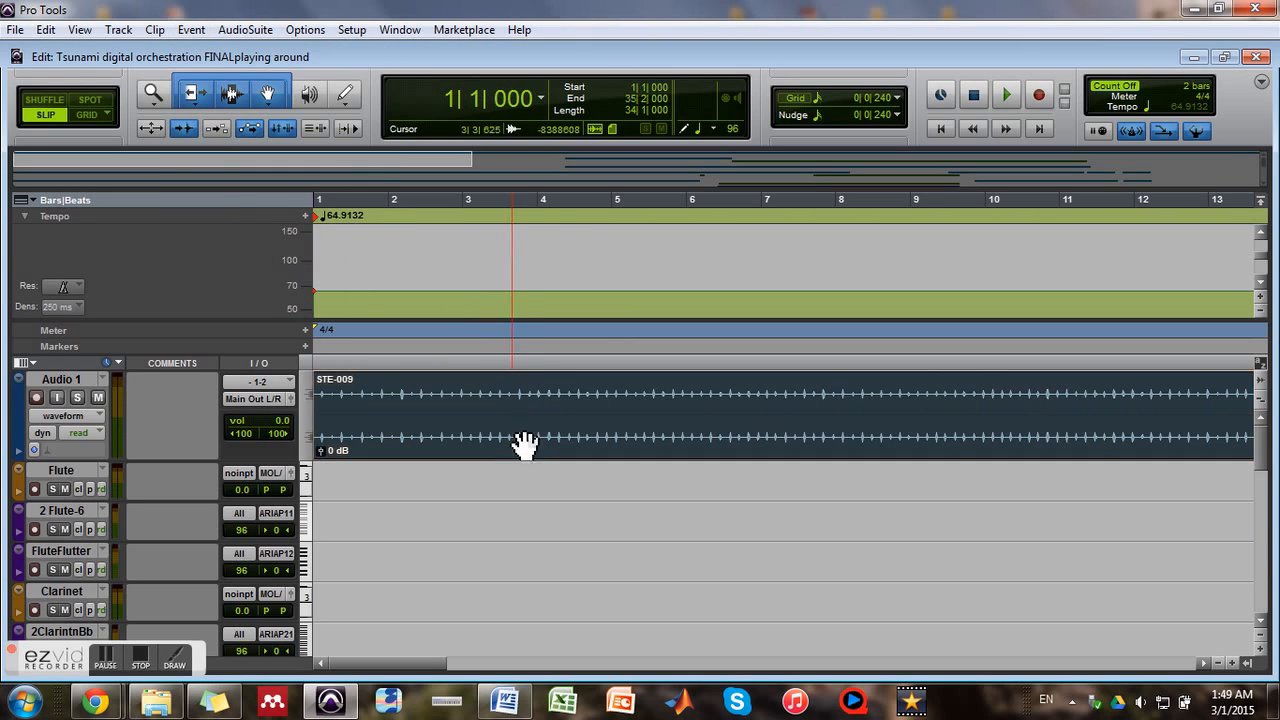
pyautogui.click(178, 31)
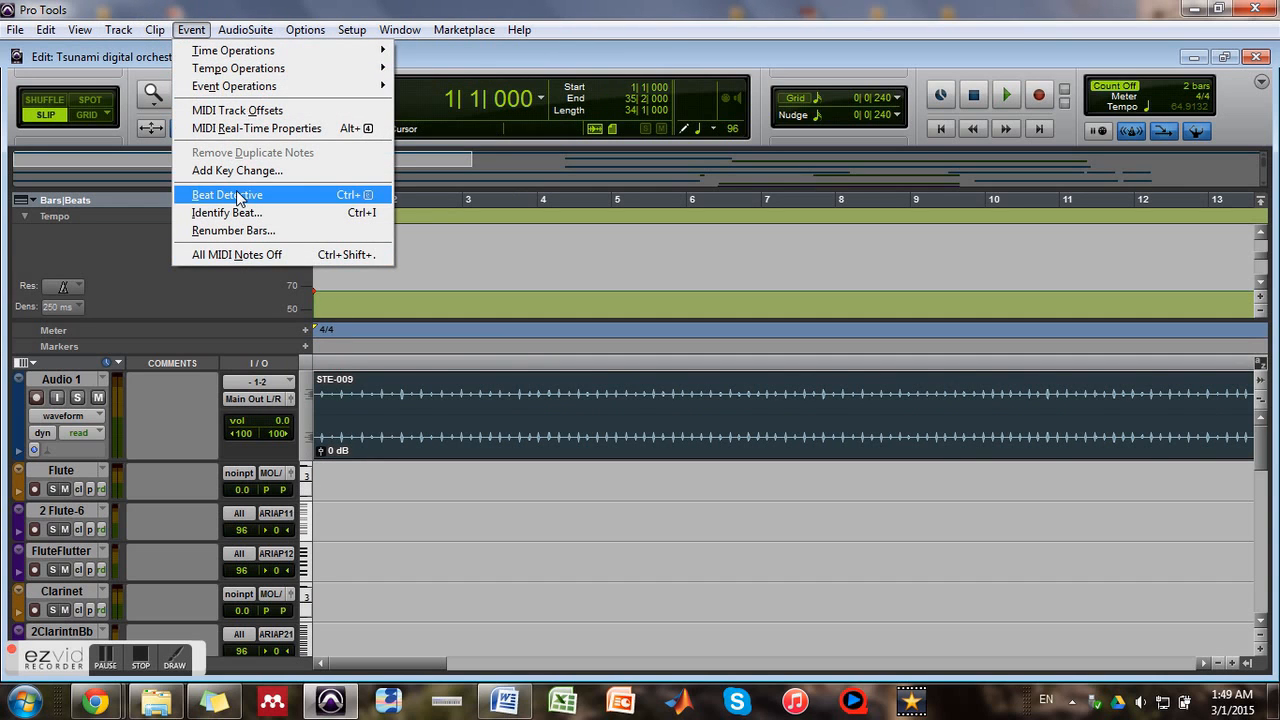
pyautogui.click(238, 196)
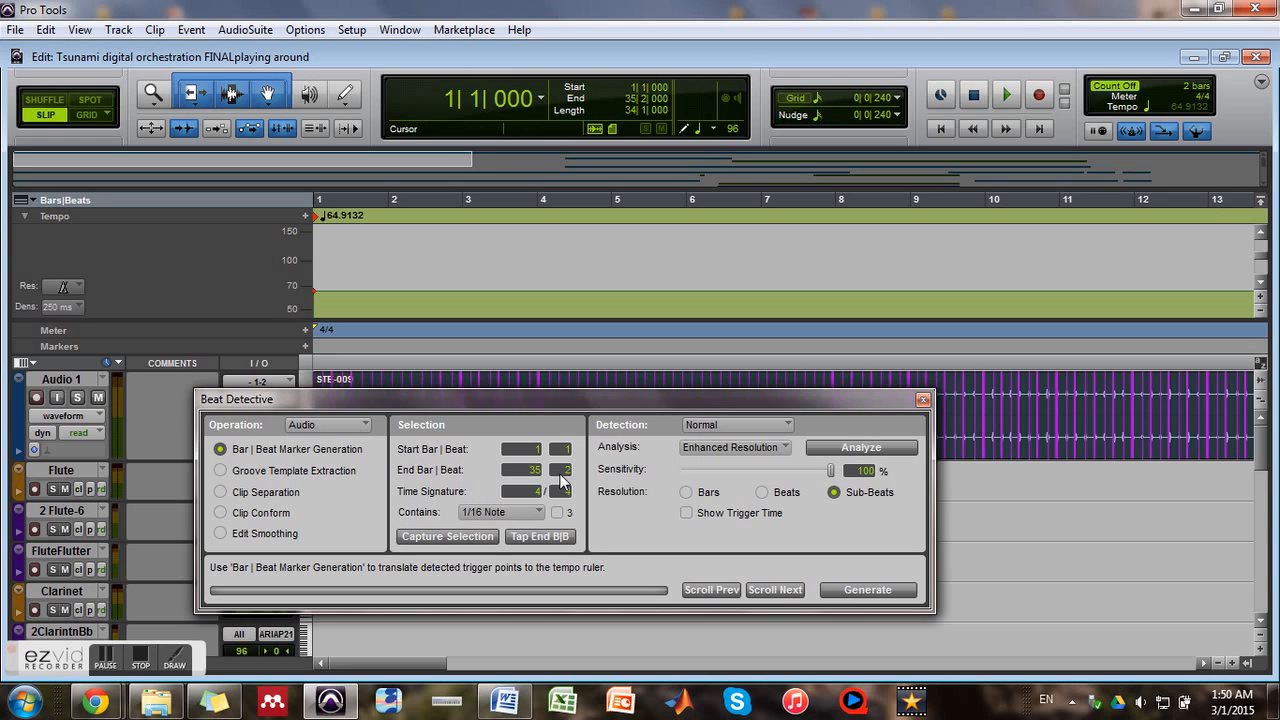
pyautogui.click(837, 448)
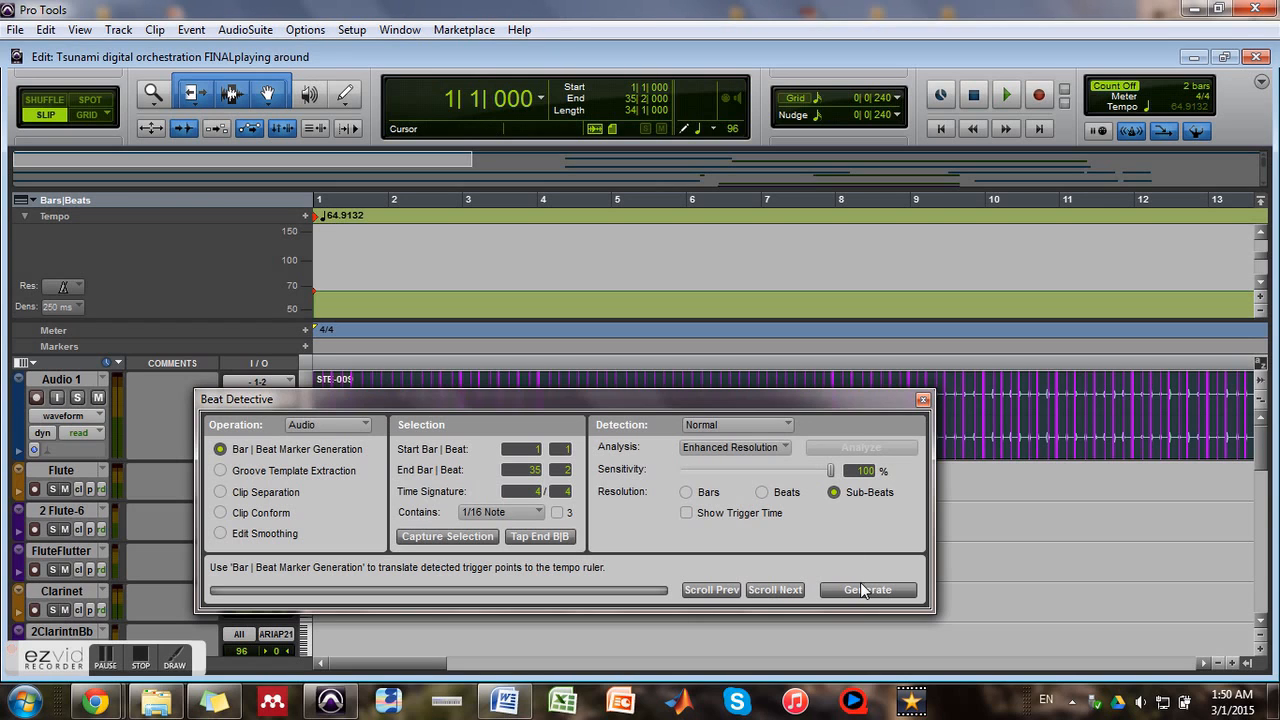
pyautogui.click(924, 401)
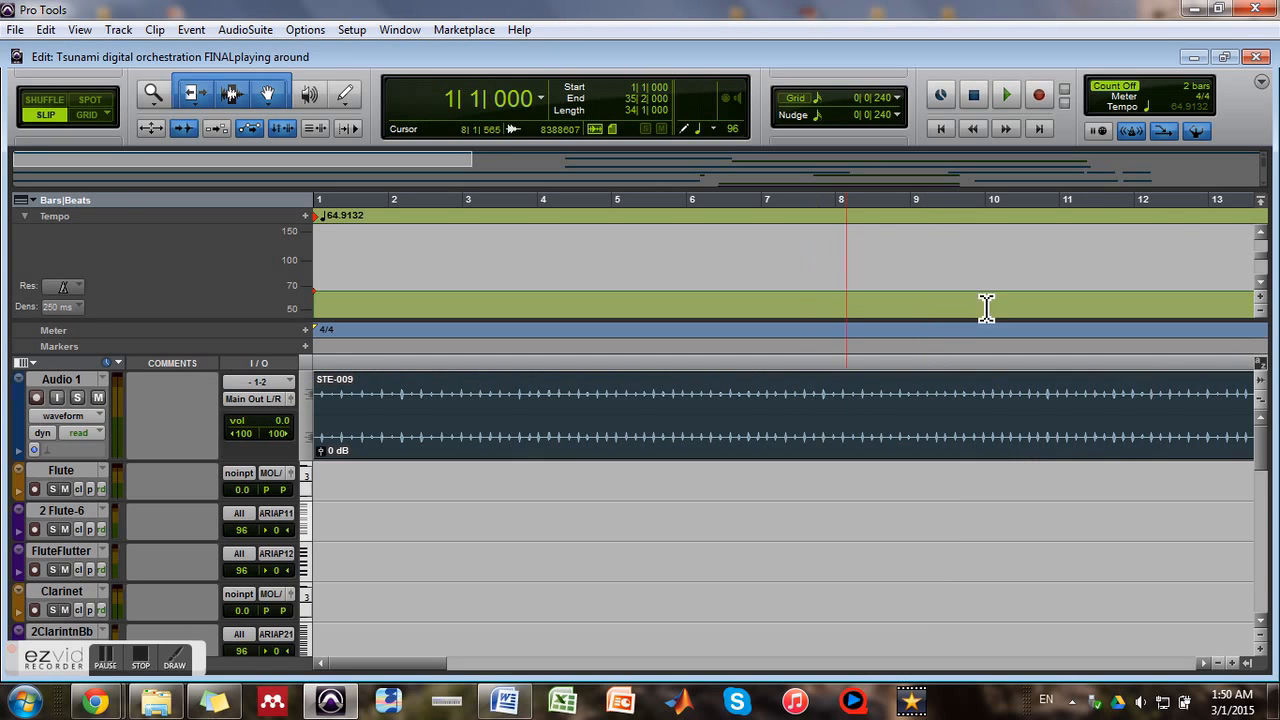
# Reanalyze the clip in Beat Detective and generate sub-beat Bar|Beat markers, preserving tick position, and close the window
pyautogui.click(191, 31)
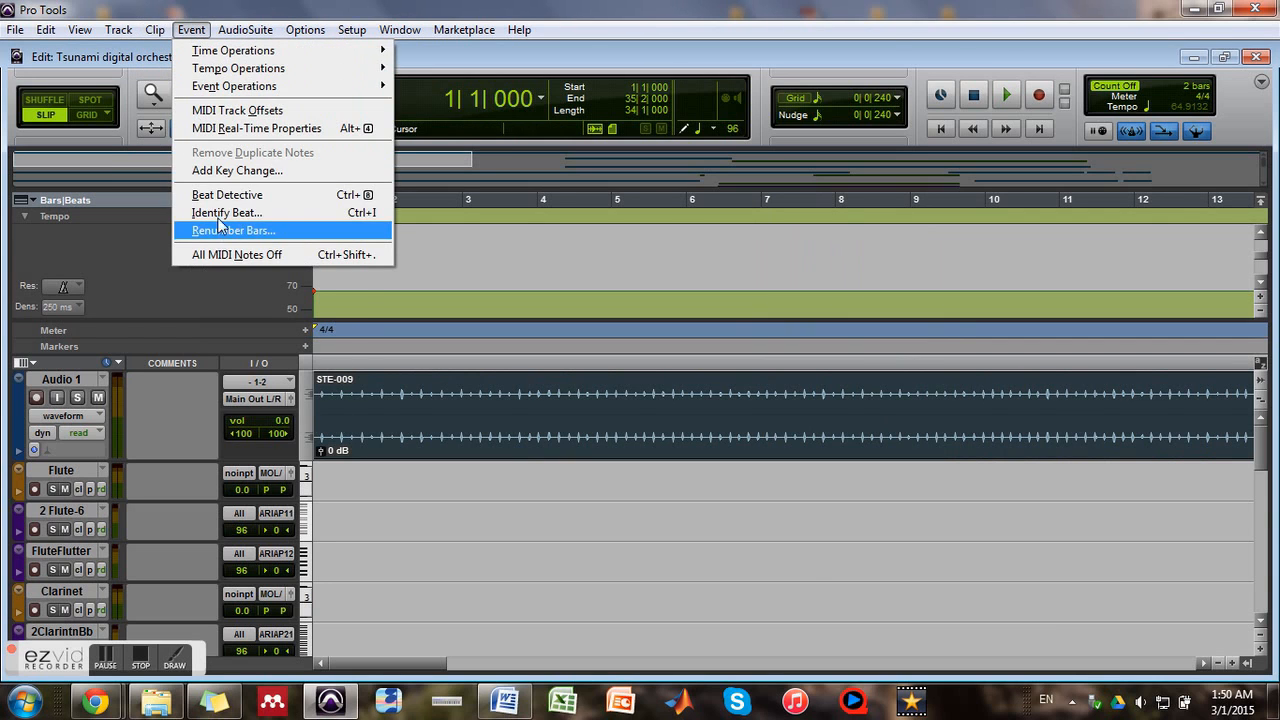
pyautogui.click(226, 195)
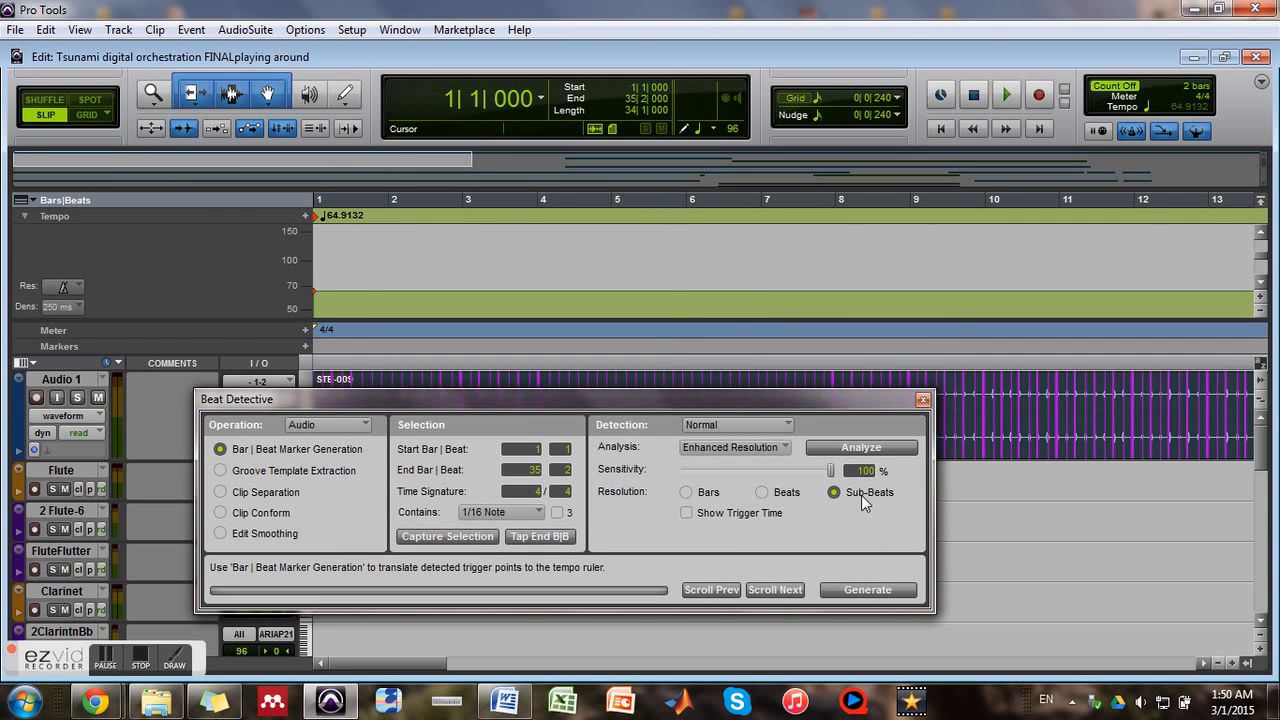
pyautogui.click(862, 443)
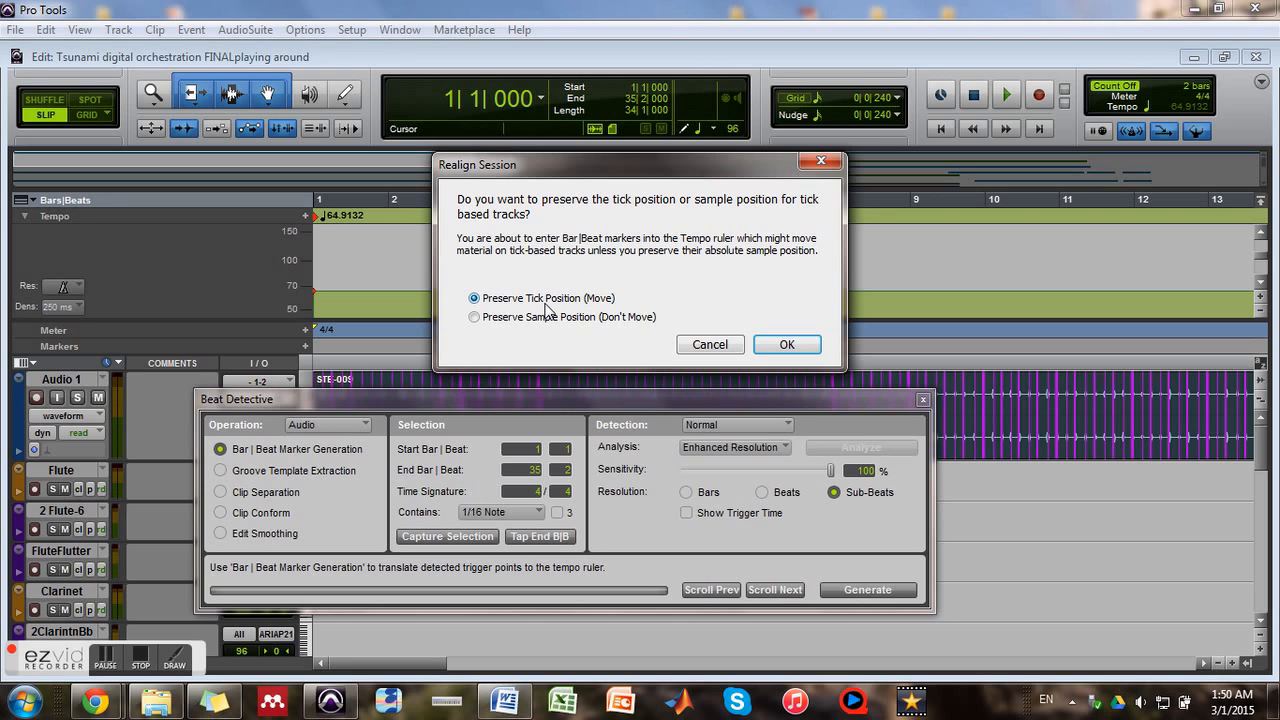
pyautogui.click(785, 344)
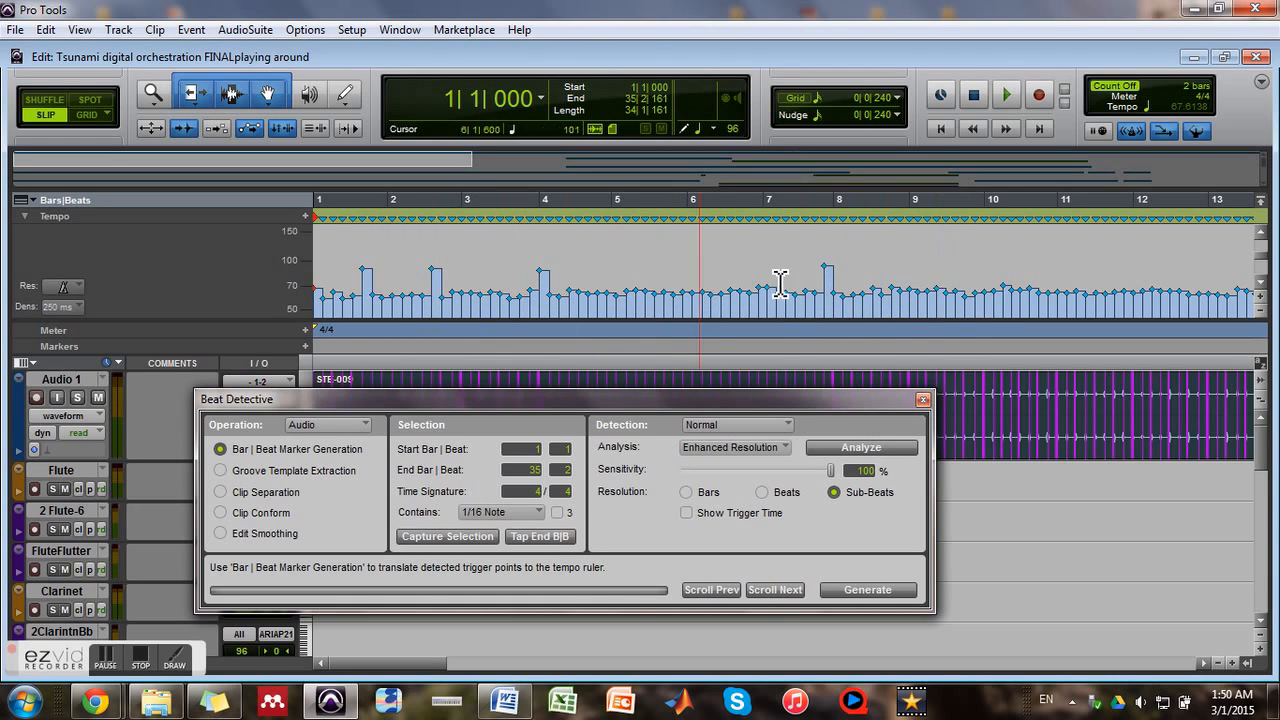
pyautogui.click(923, 401)
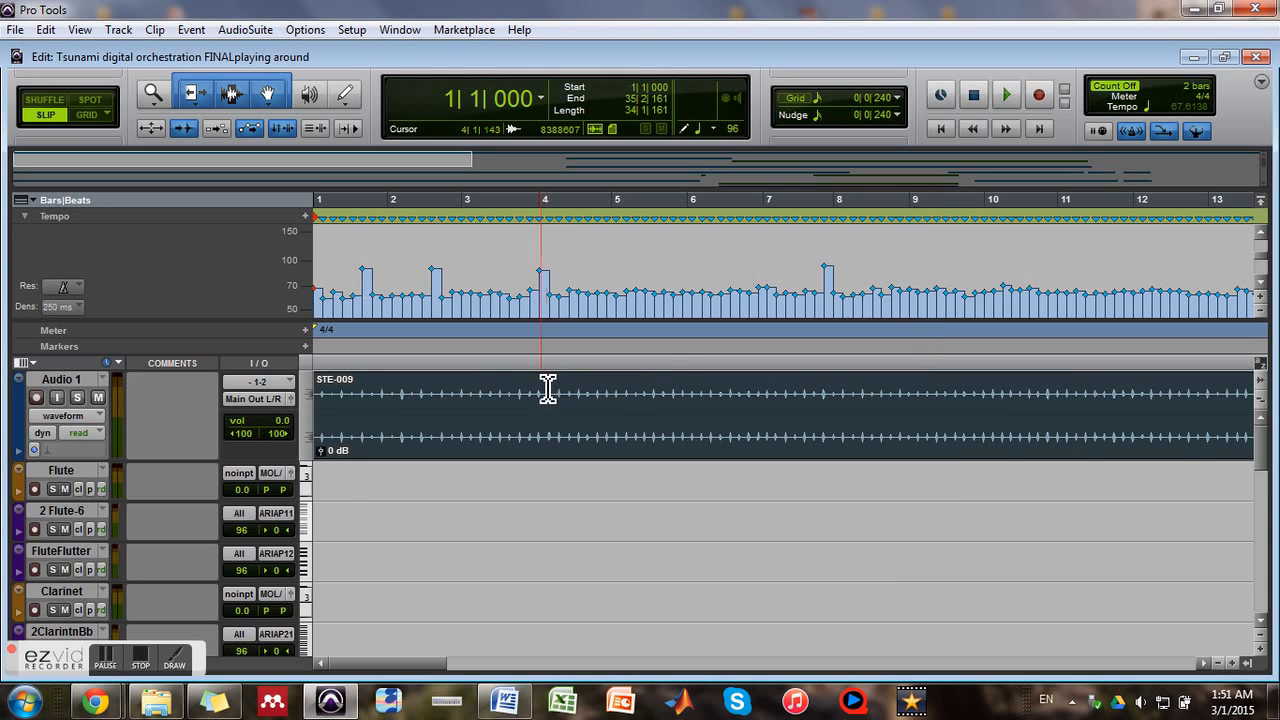
# Place the edit cursor in the STE-009 clip at about bar 2 beat 2 and view the instrument tracks under the tempo map
pyautogui.click(429, 416)
pyautogui.scroll(-3, 740, 526)
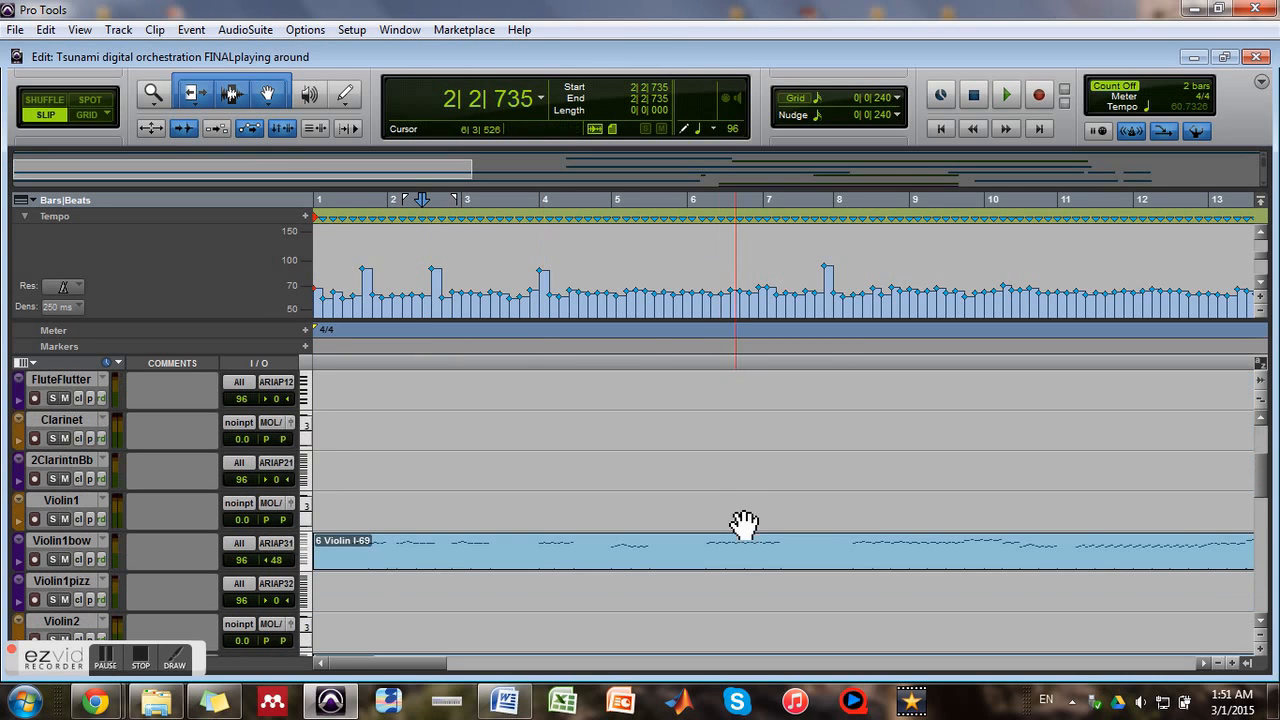
pyautogui.scroll(1, 920, 470)
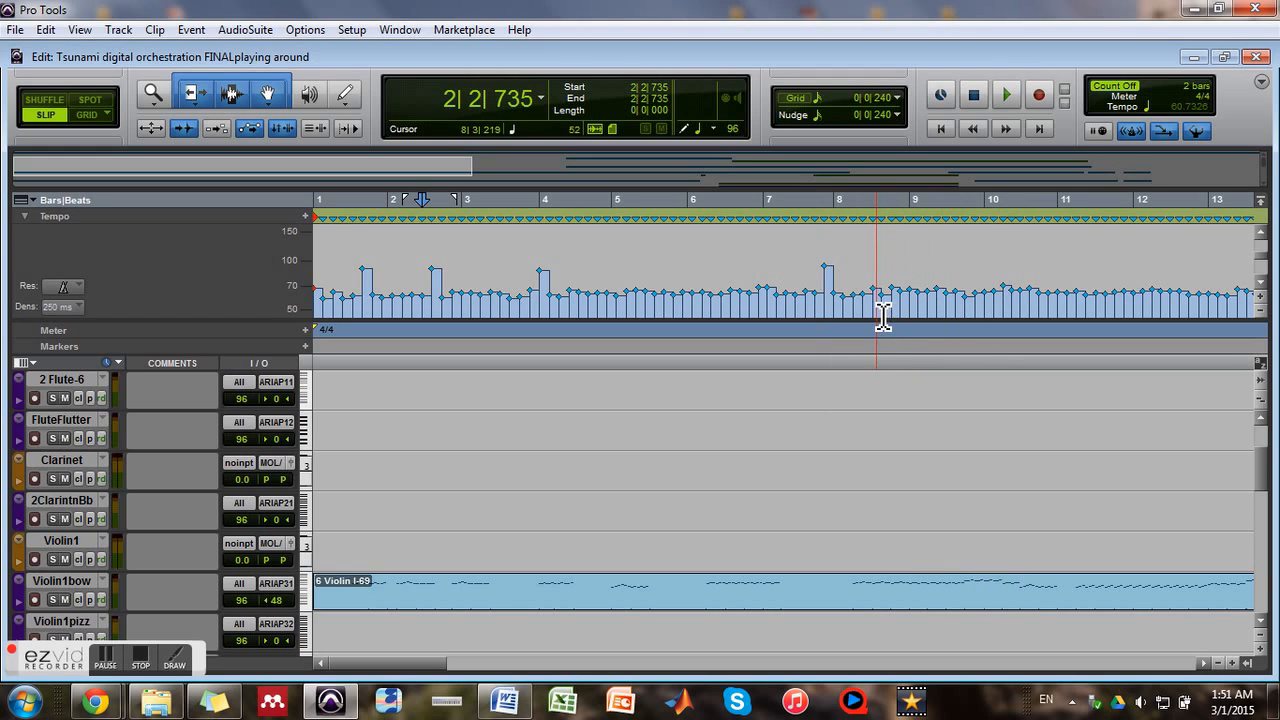
# Audition the instruments from about bar 8 at the manual tempo of 120 instead of the tempo map, and restore the tempo map
pyautogui.click(852, 289)
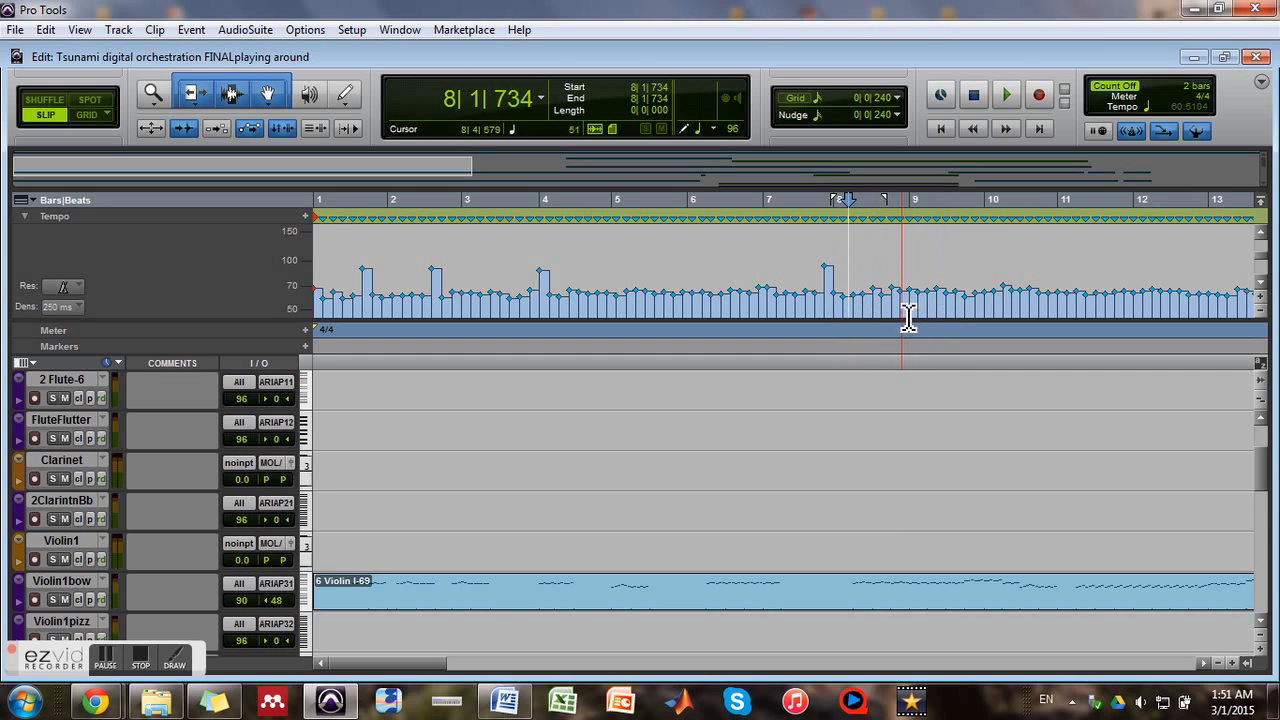
pyautogui.click(1197, 133)
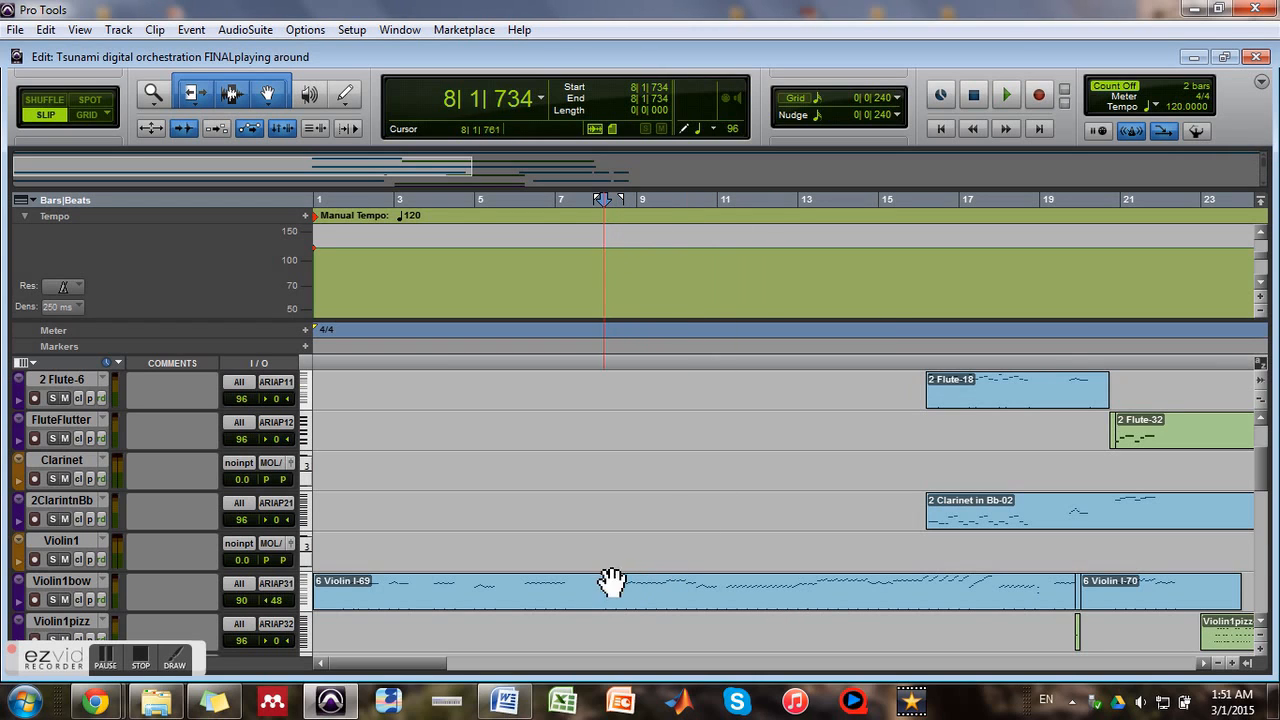
pyautogui.press('space')
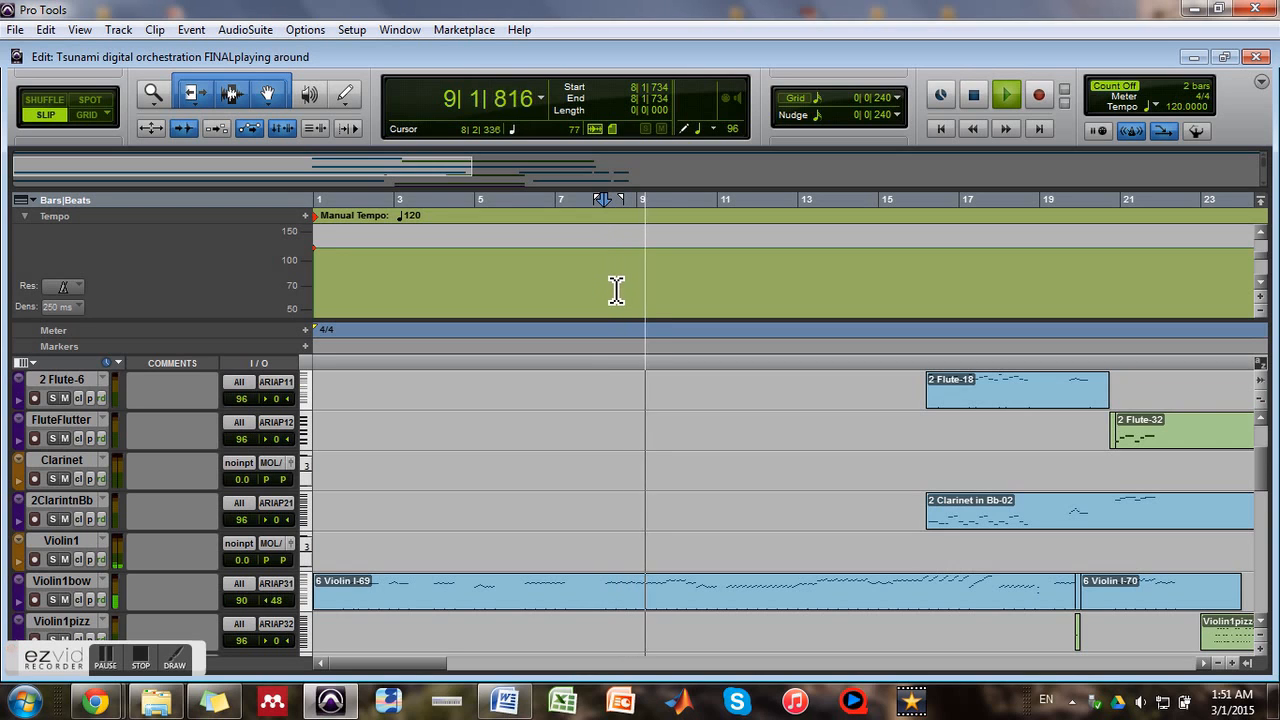
pyautogui.press('space')
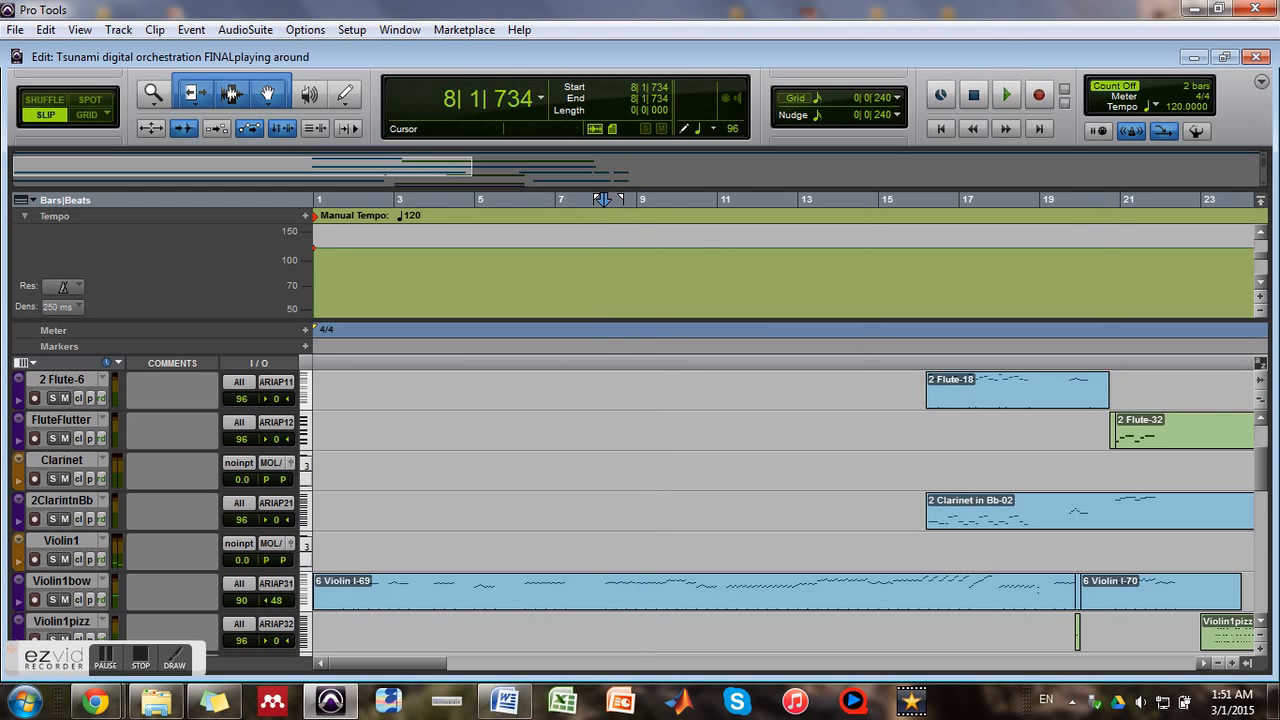
pyautogui.click(1197, 130)
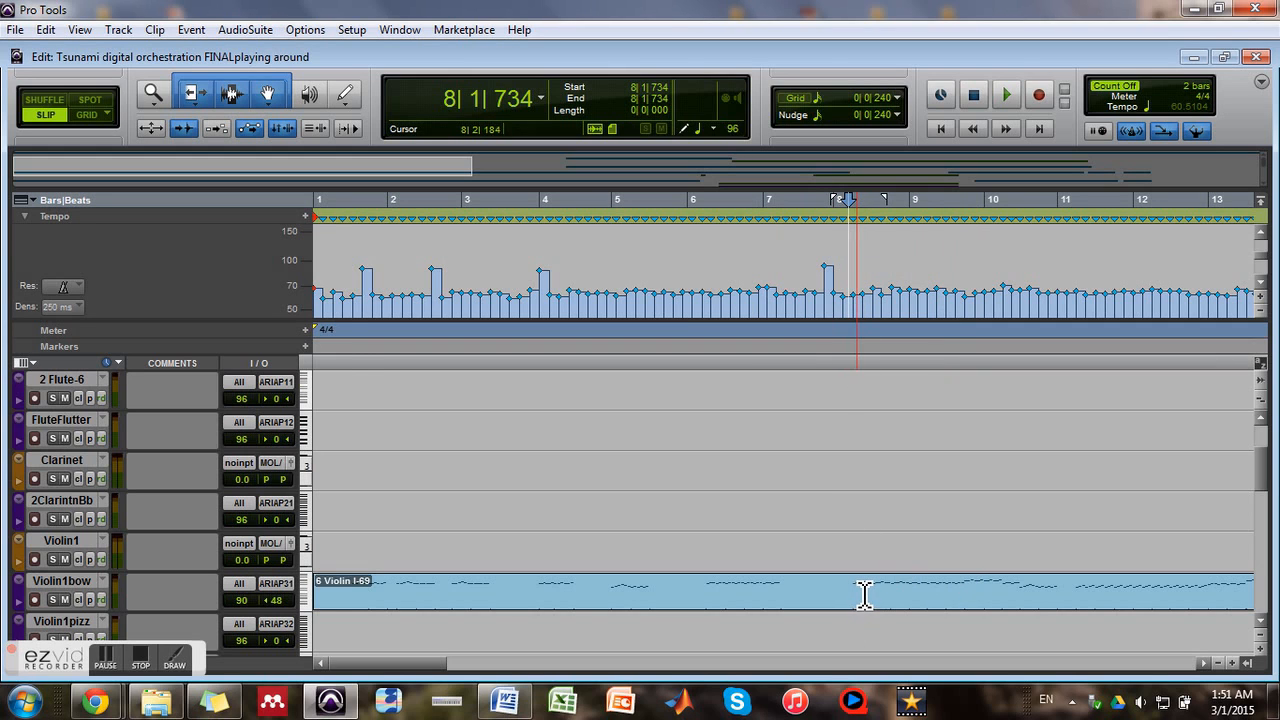
# Shift the tempo events between bar 8 beat 3 and bar 9 in the tempo graph to alter the local tempo
pyautogui.scroll(3, 863, 594)
pyautogui.scroll(-4, 891, 591)
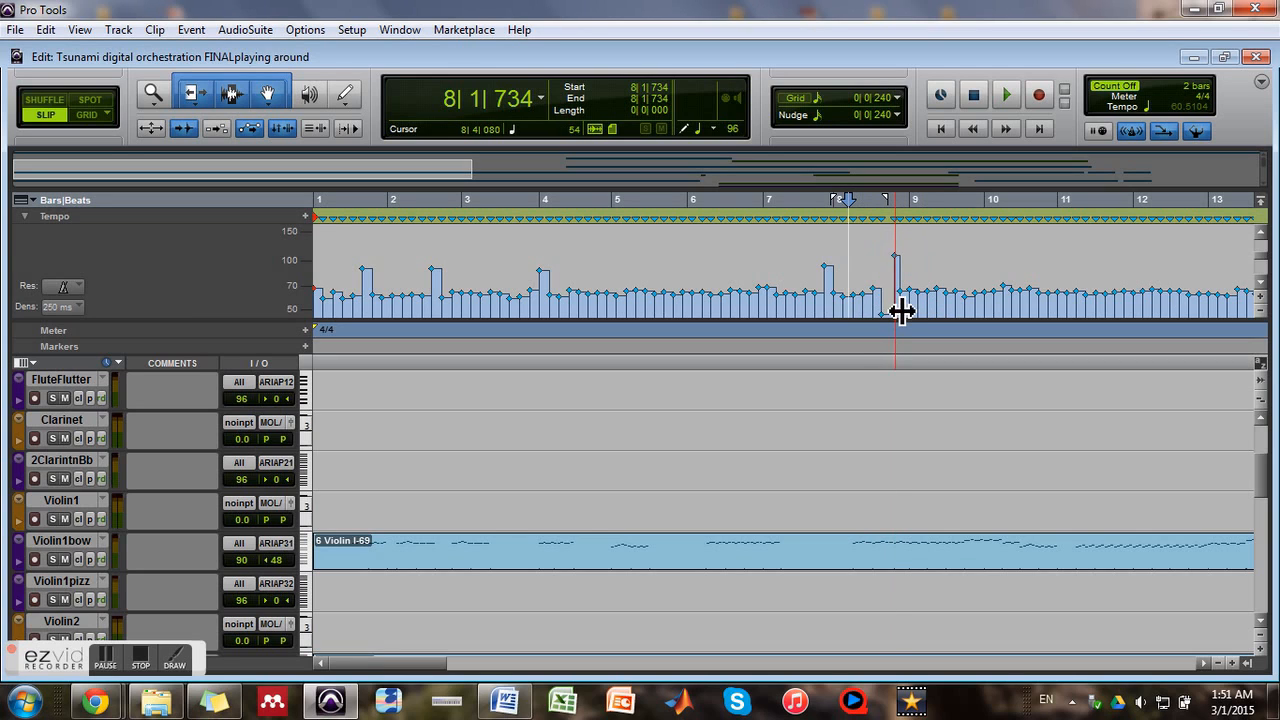
pyautogui.click(906, 312)
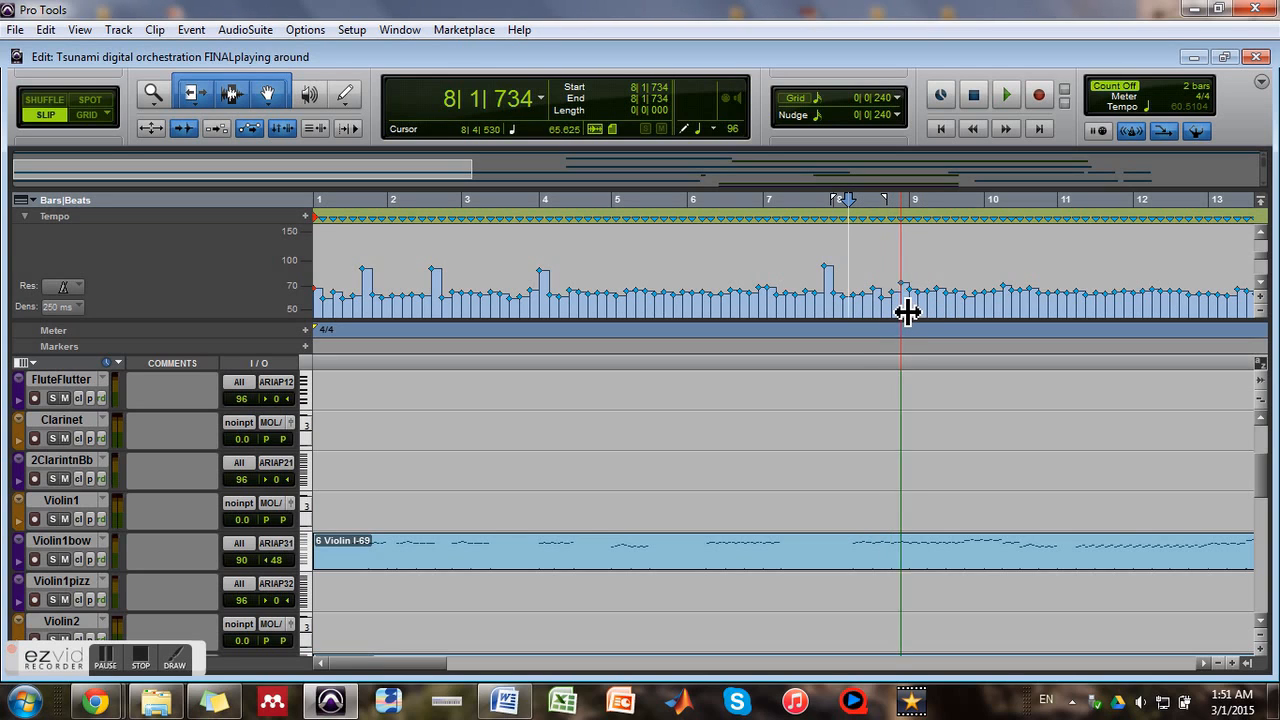
pyautogui.moveTo(917, 312)
pyautogui.mouseDown()
pyautogui.moveTo(929, 303)
pyautogui.moveTo(917, 309)
pyautogui.mouseUp()
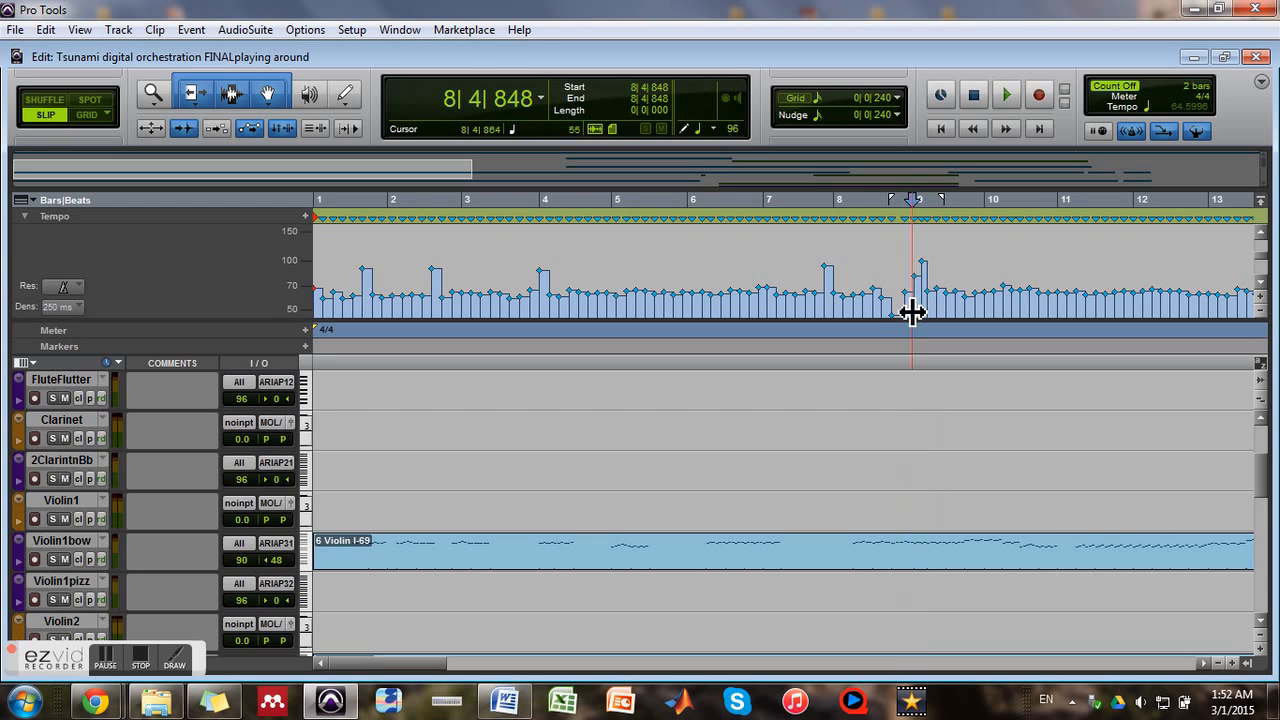
# Audition the altered tempo passage from about bar 8 beat 2
pyautogui.click(875, 288)
pyautogui.press('space')
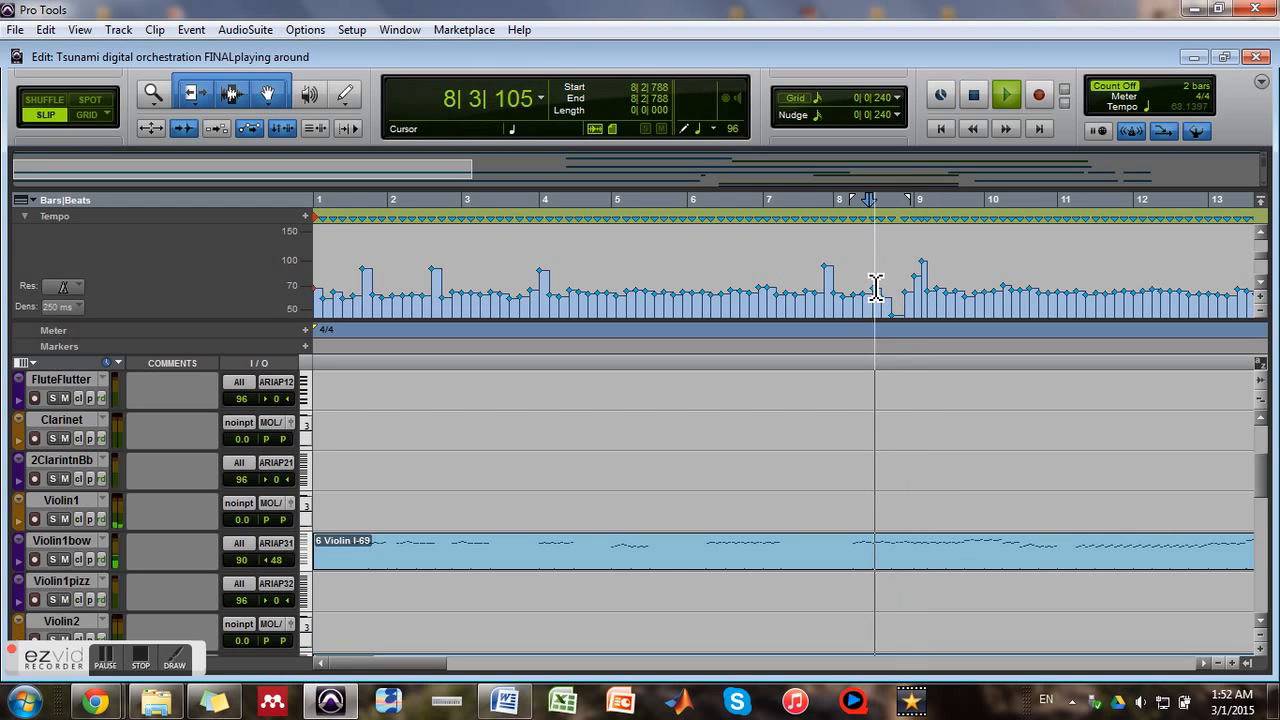
pyautogui.press('space')
# Mute Audio 1 and audition the string tracks from about bar 8 beat 3
pyautogui.scroll(3, 153, 404)
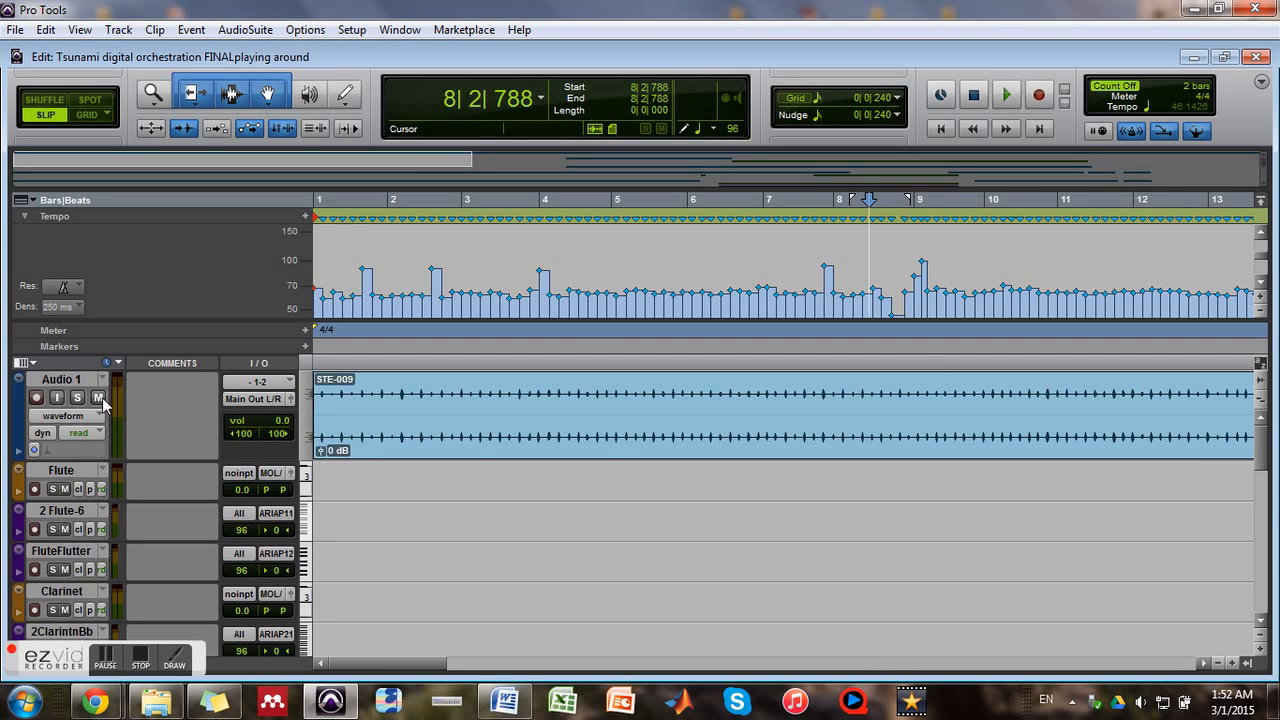
pyautogui.scroll(-3, 614, 449)
pyautogui.click(895, 281)
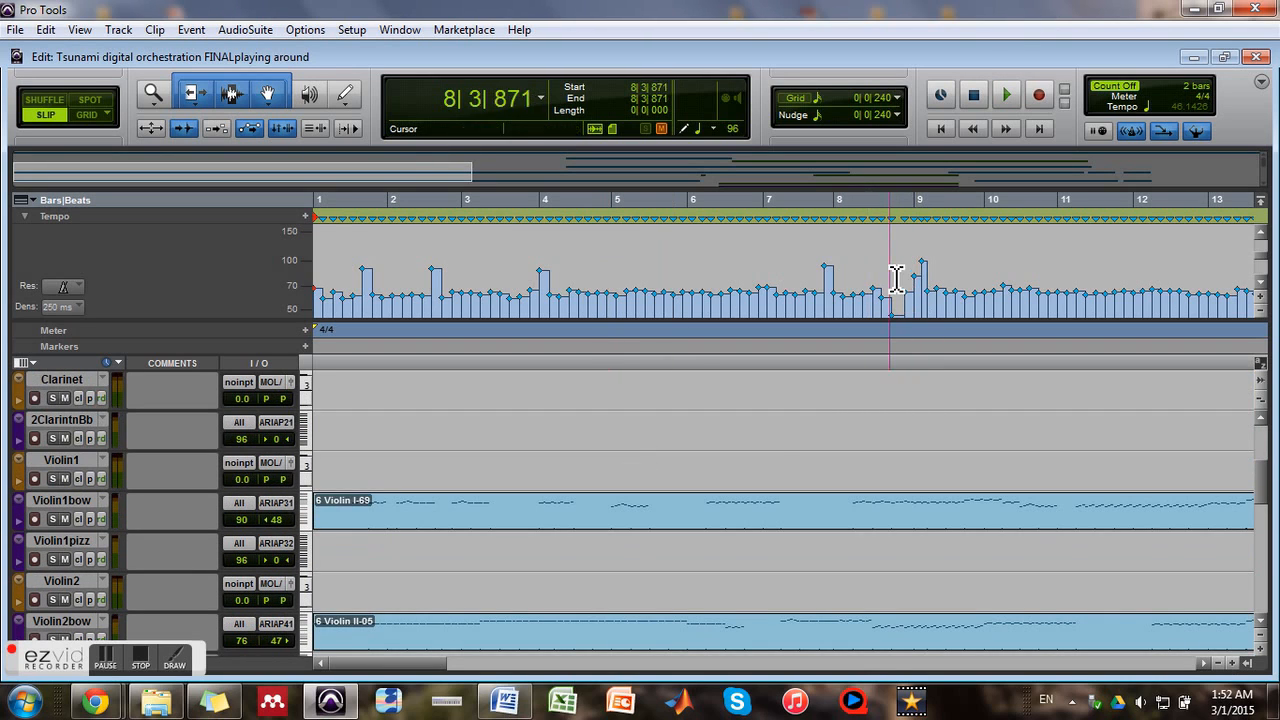
pyautogui.press('space')
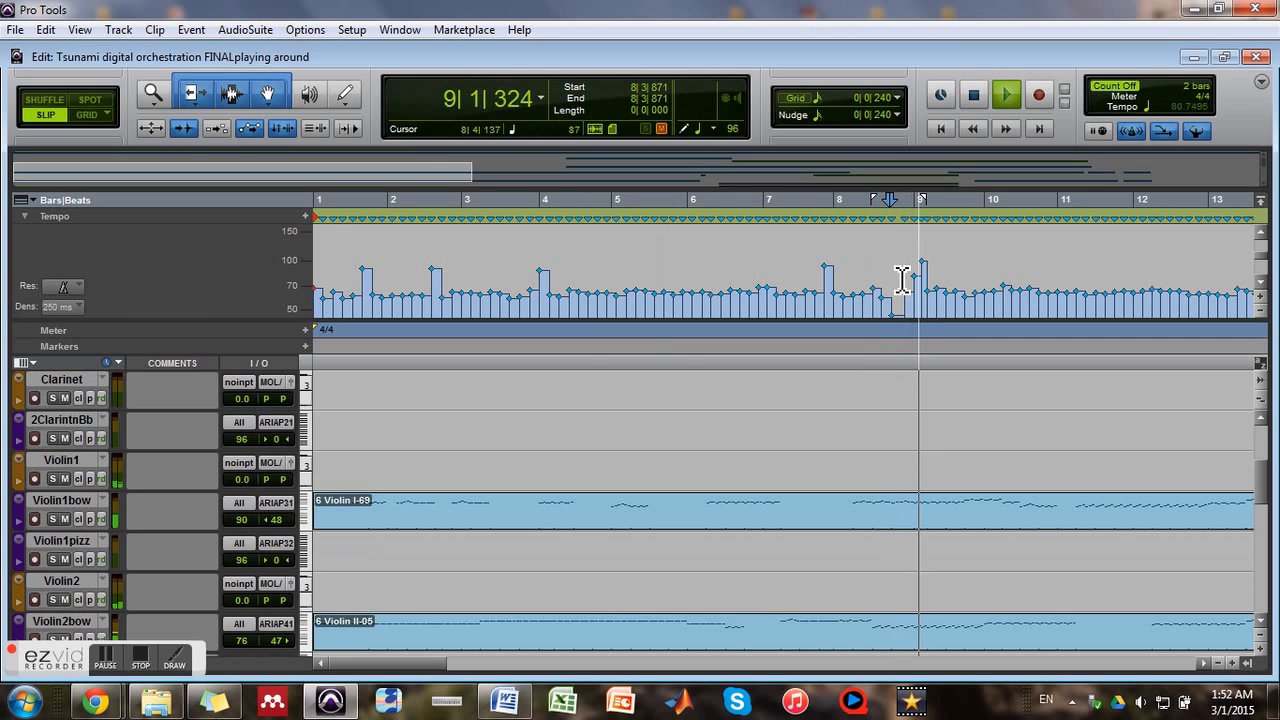
pyautogui.press('space')
# Raise the system volume and replay the altered tempo passage from several points around bar 8 beats 2 and 3
pyautogui.click(893, 272)
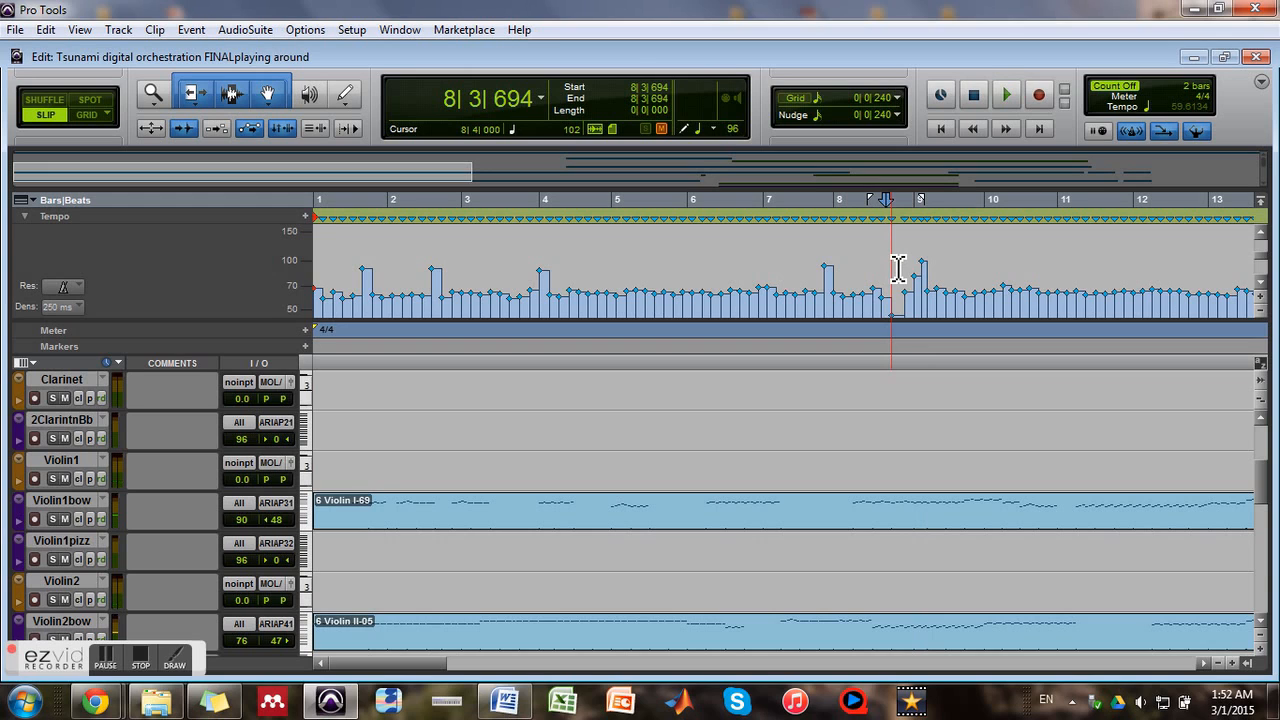
pyautogui.click(1141, 704)
pyautogui.moveTo(1135, 558); pyautogui.dragTo(1134, 455)
pyautogui.click(867, 266)
pyautogui.press('space')
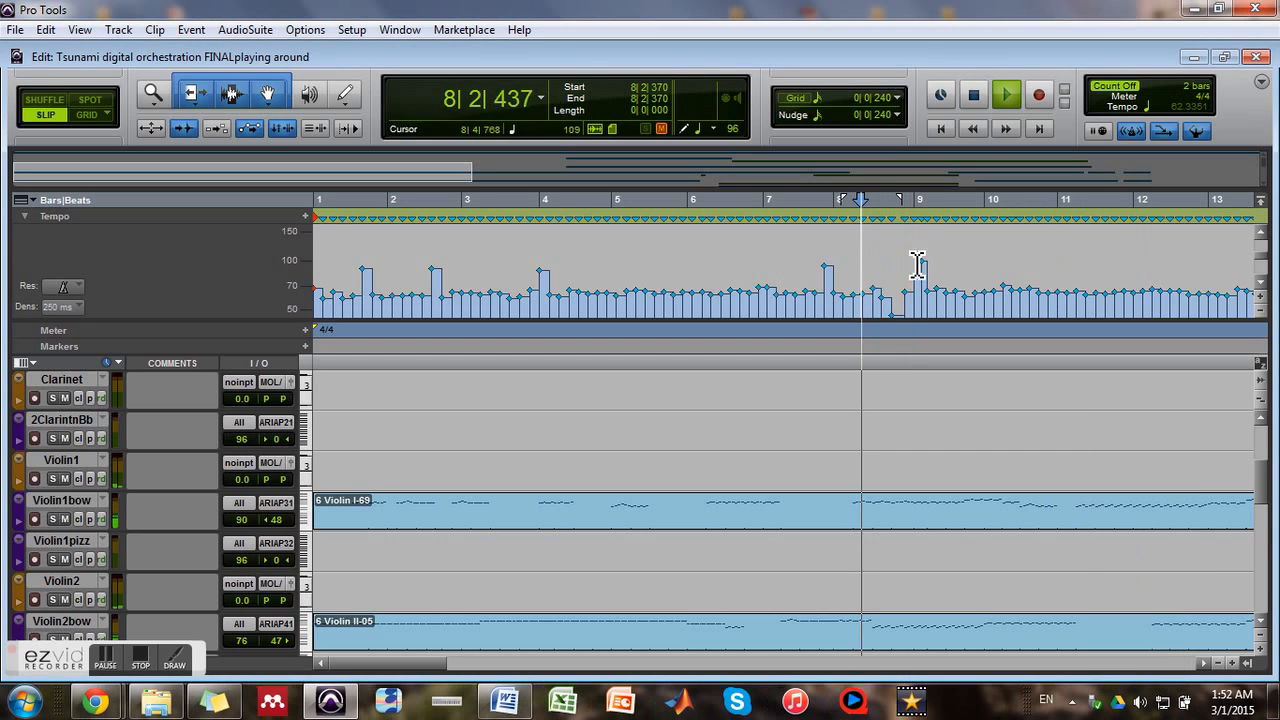
pyautogui.press('space')
pyautogui.click(894, 260)
pyautogui.press('space')
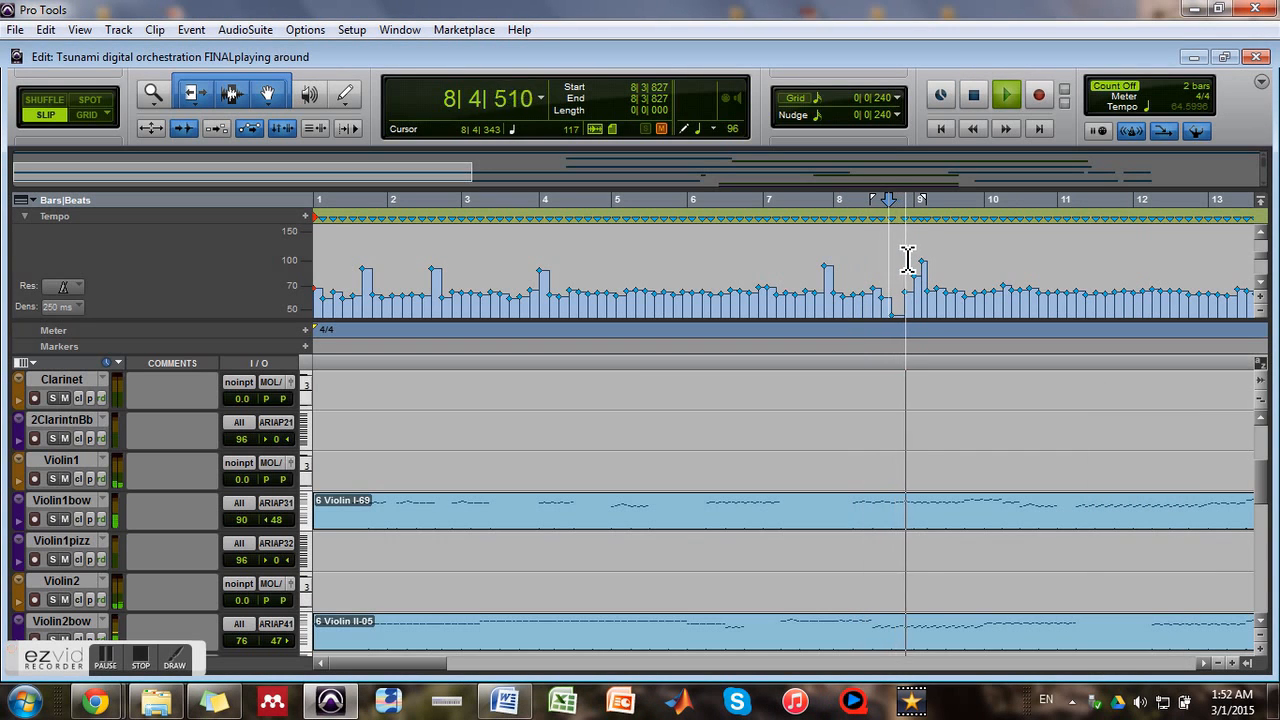
pyautogui.press('space')
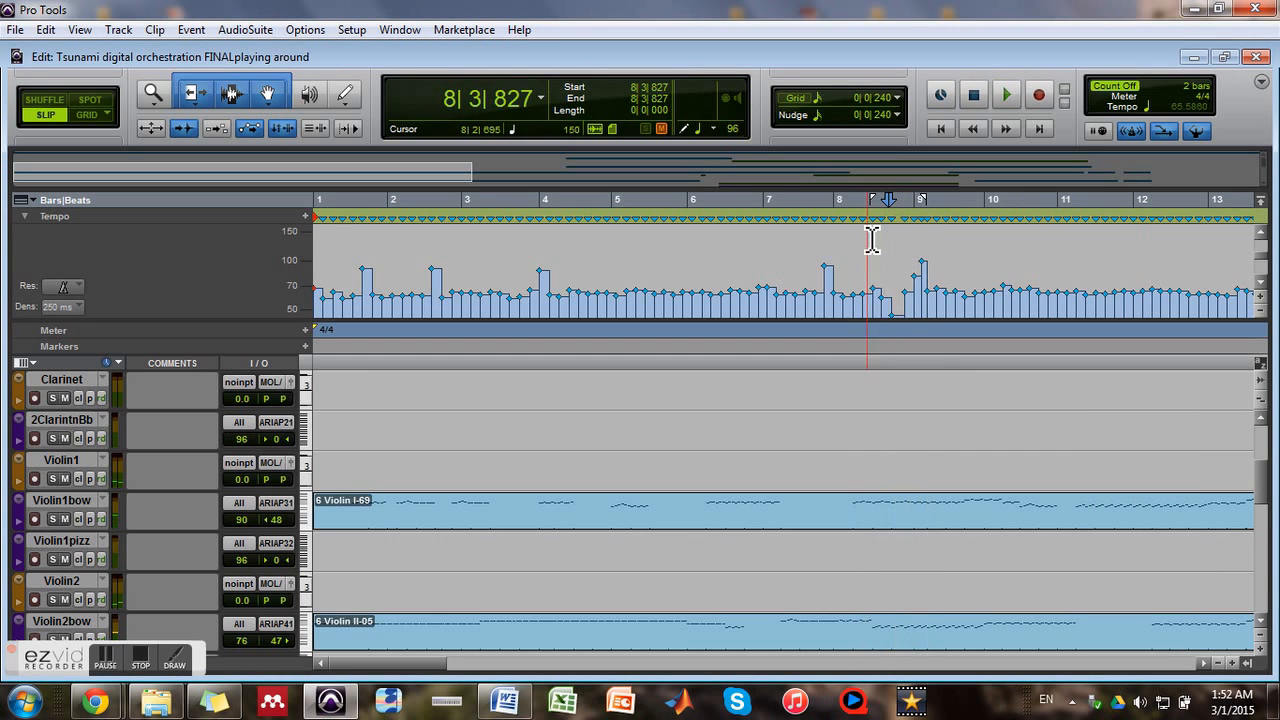
pyautogui.click(882, 262)
pyautogui.press('space')
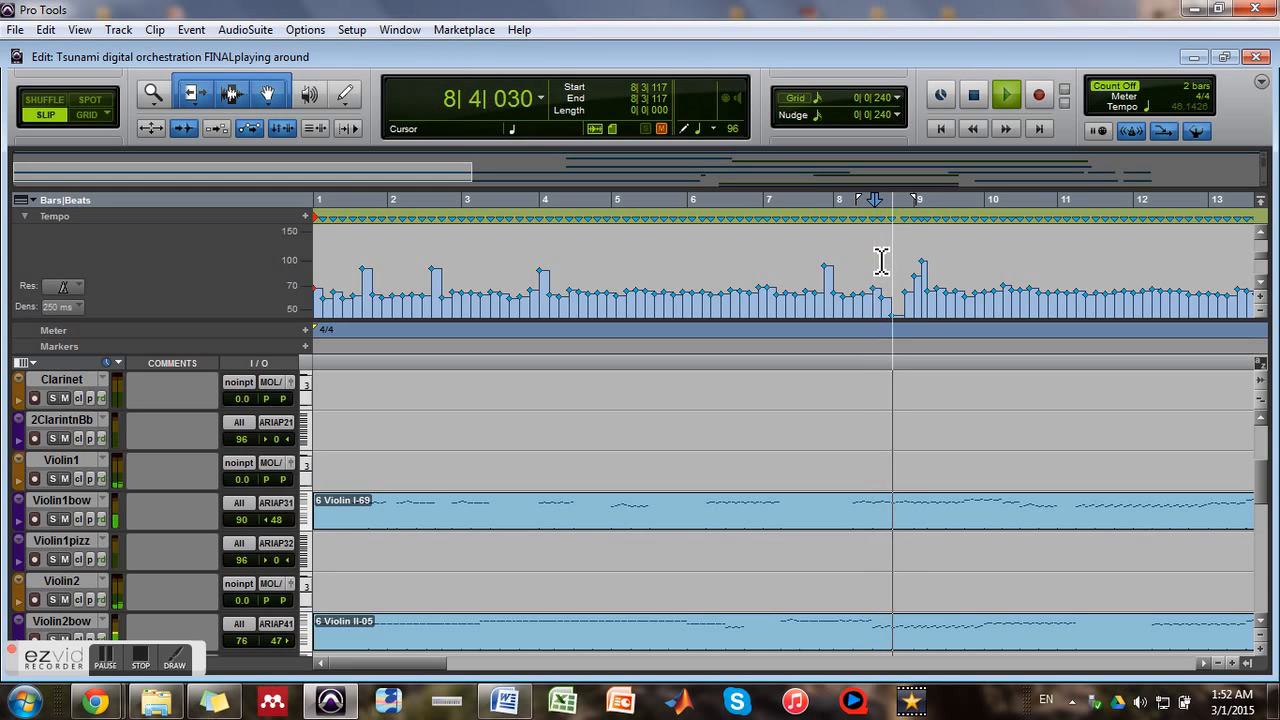
pyautogui.press('space')
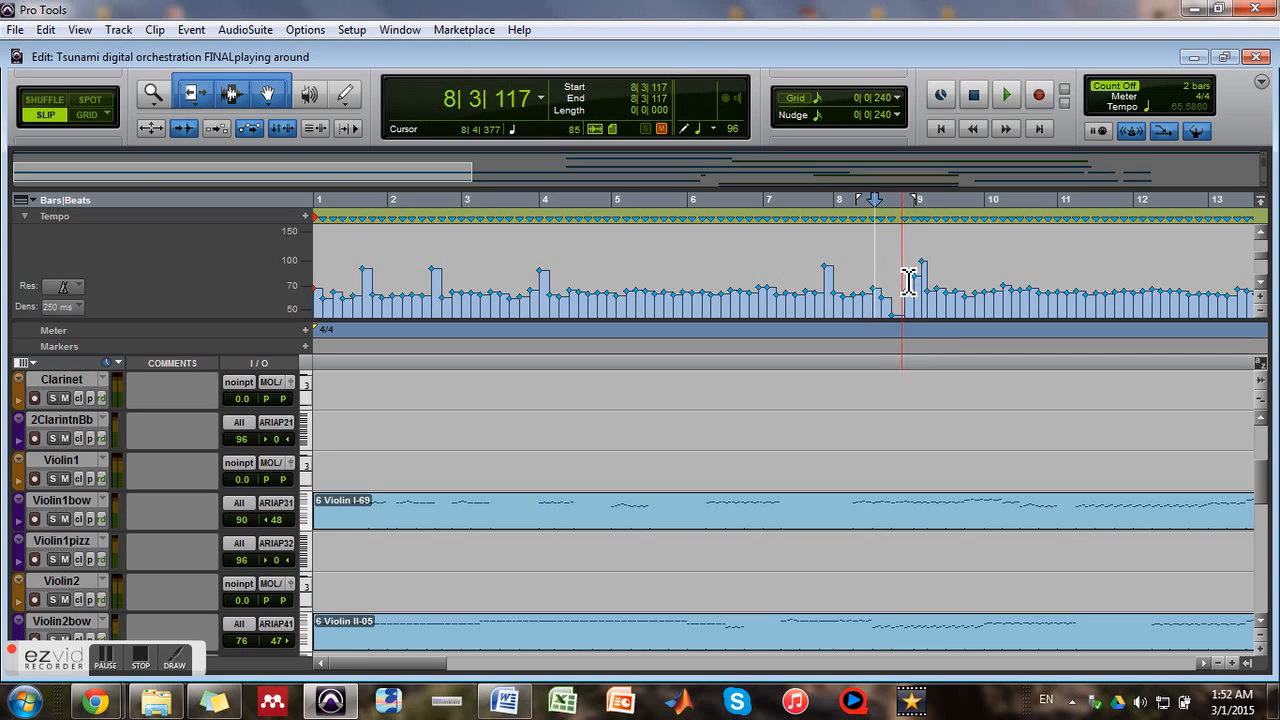
# Undo the last tempo event moves before bar 9, and place the edit cursor in the STE-009 clip at about bar 8 beat 3
pyautogui.hotkey('ctrl', 'z')
pyautogui.hotkey('ctrl', 'z')
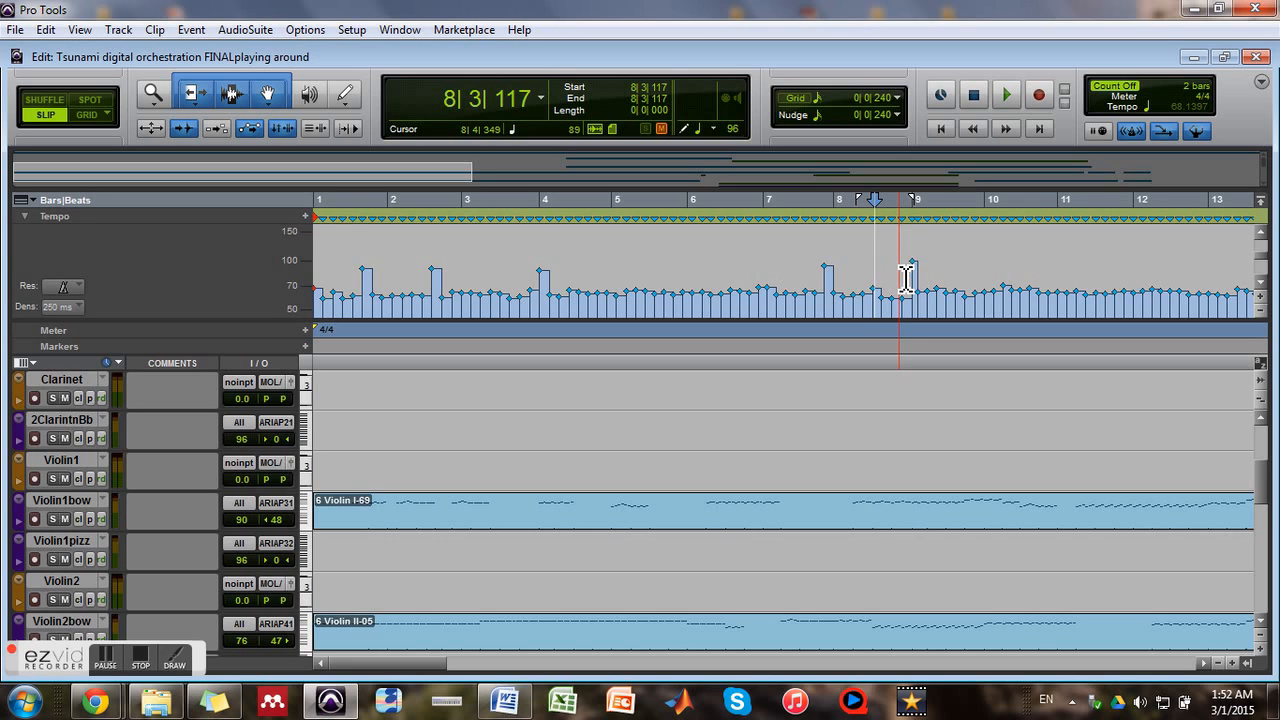
pyautogui.scroll(5, 600, 460)
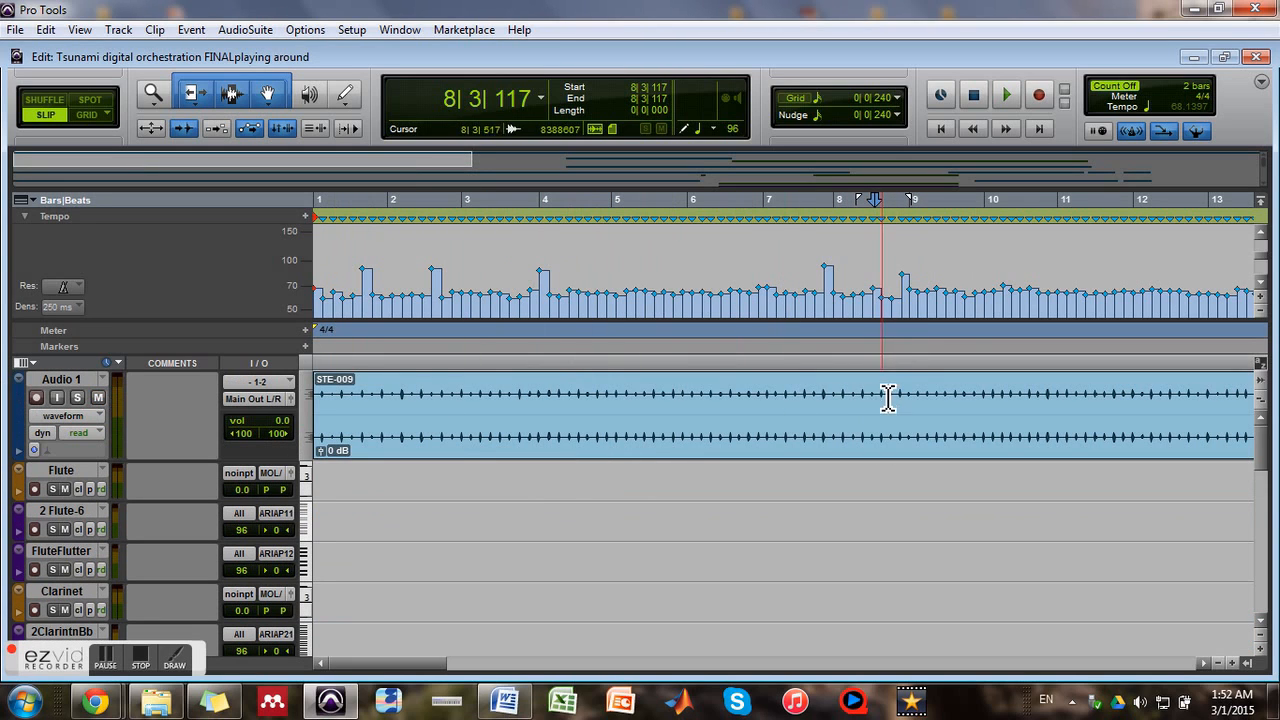
pyautogui.scroll(-3, 903, 474)
pyautogui.scroll(3, 903, 474)
pyautogui.click(893, 420)
pyautogui.scroll(2, 895, 420)
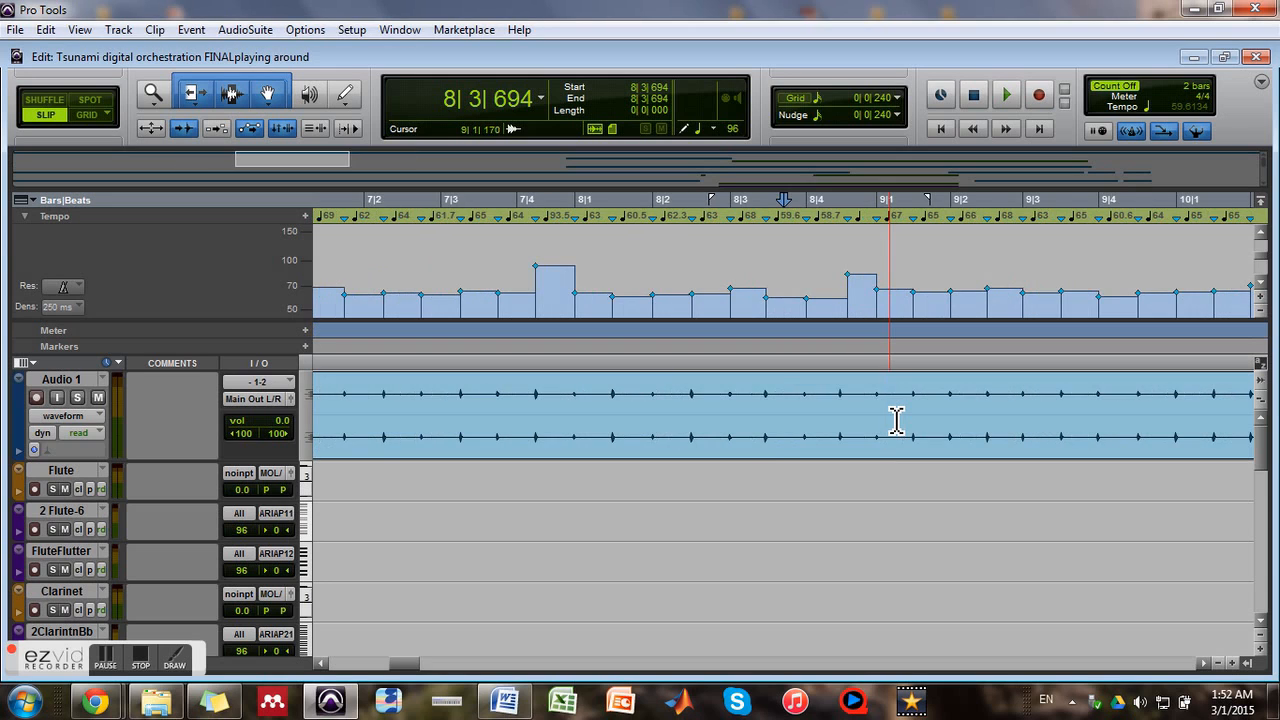
pyautogui.scroll(-3, 910, 470)
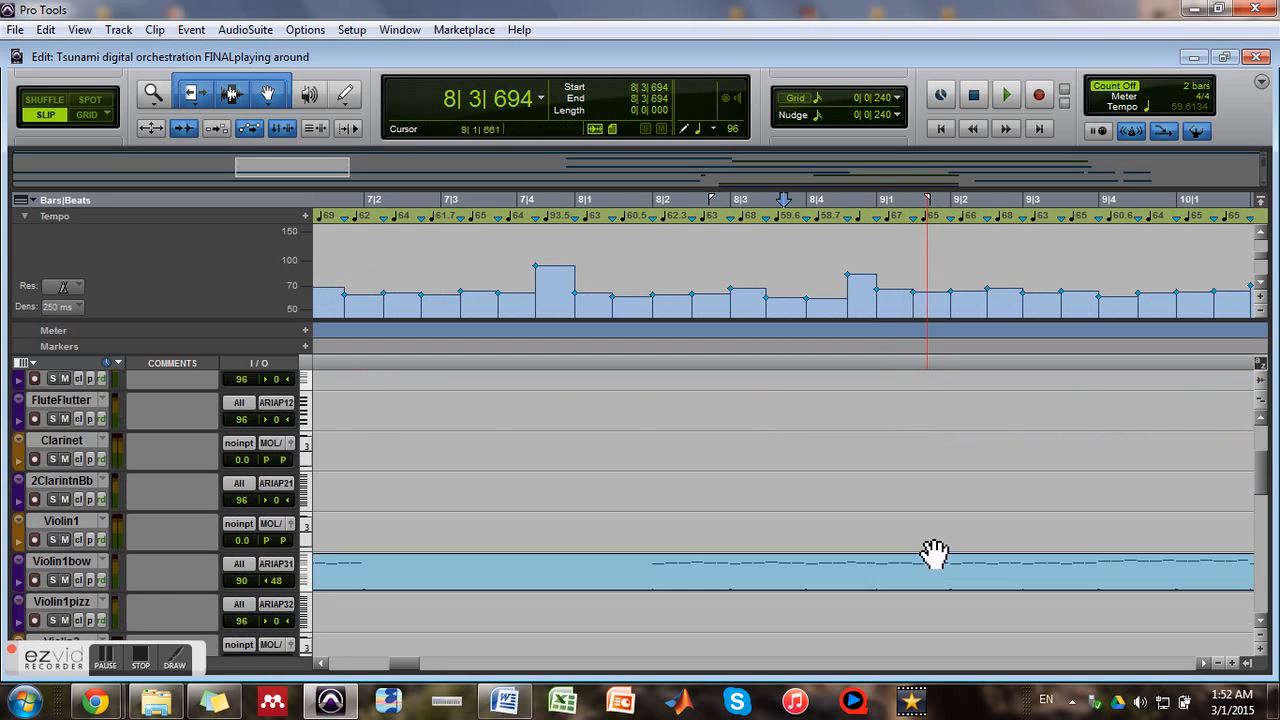
pyautogui.scroll(3, 910, 460)
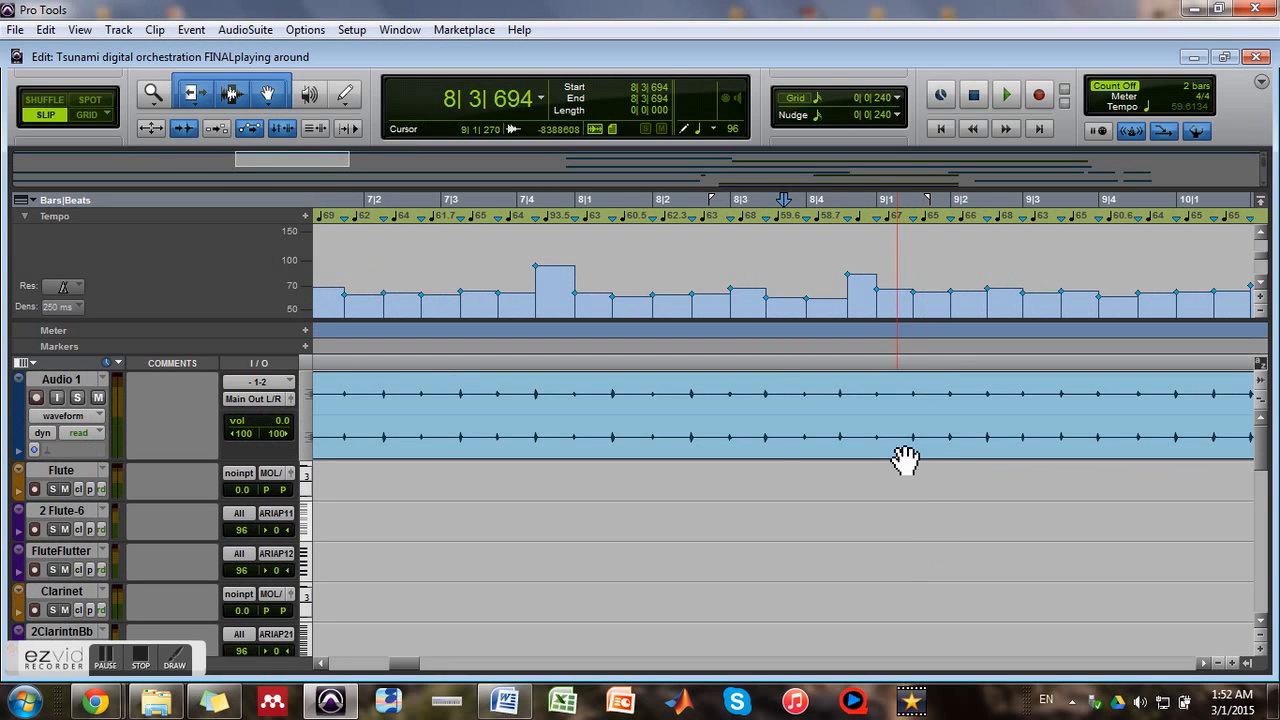
# Enable Rhythmic Elastic Audio on Audio 1 and display the track's analysis view
pyautogui.click(47, 449)
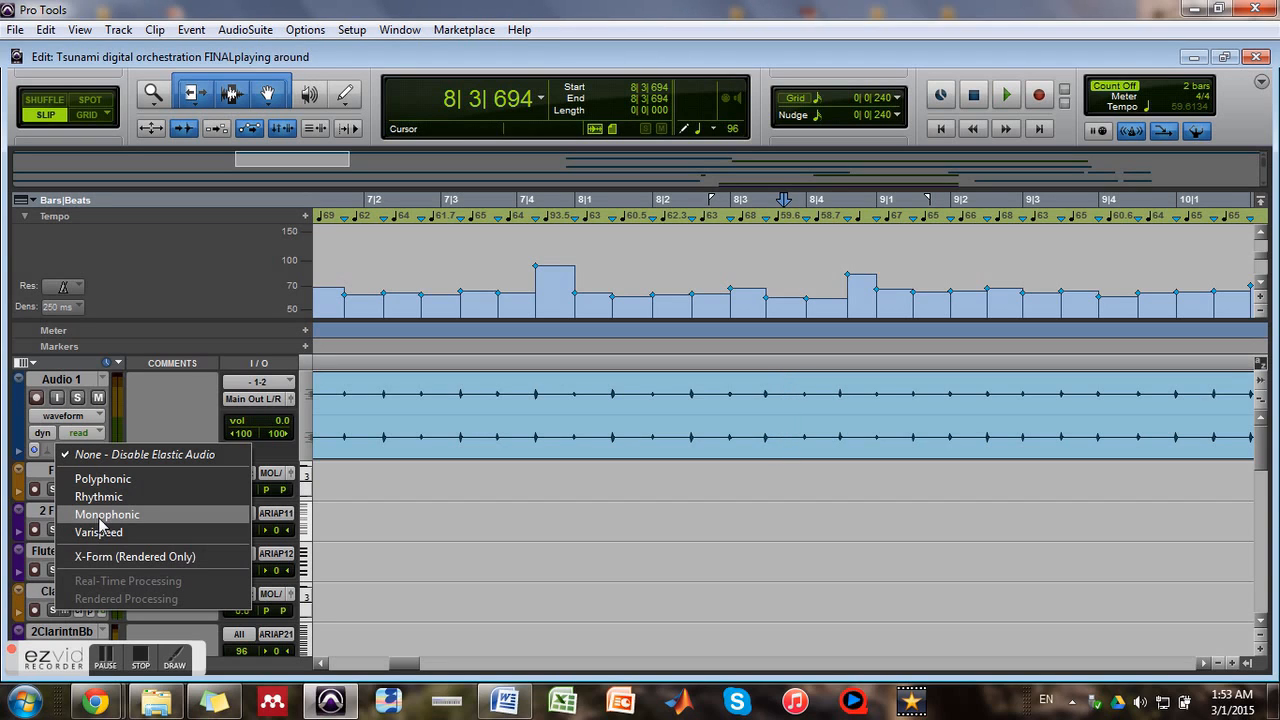
pyautogui.click(100, 495)
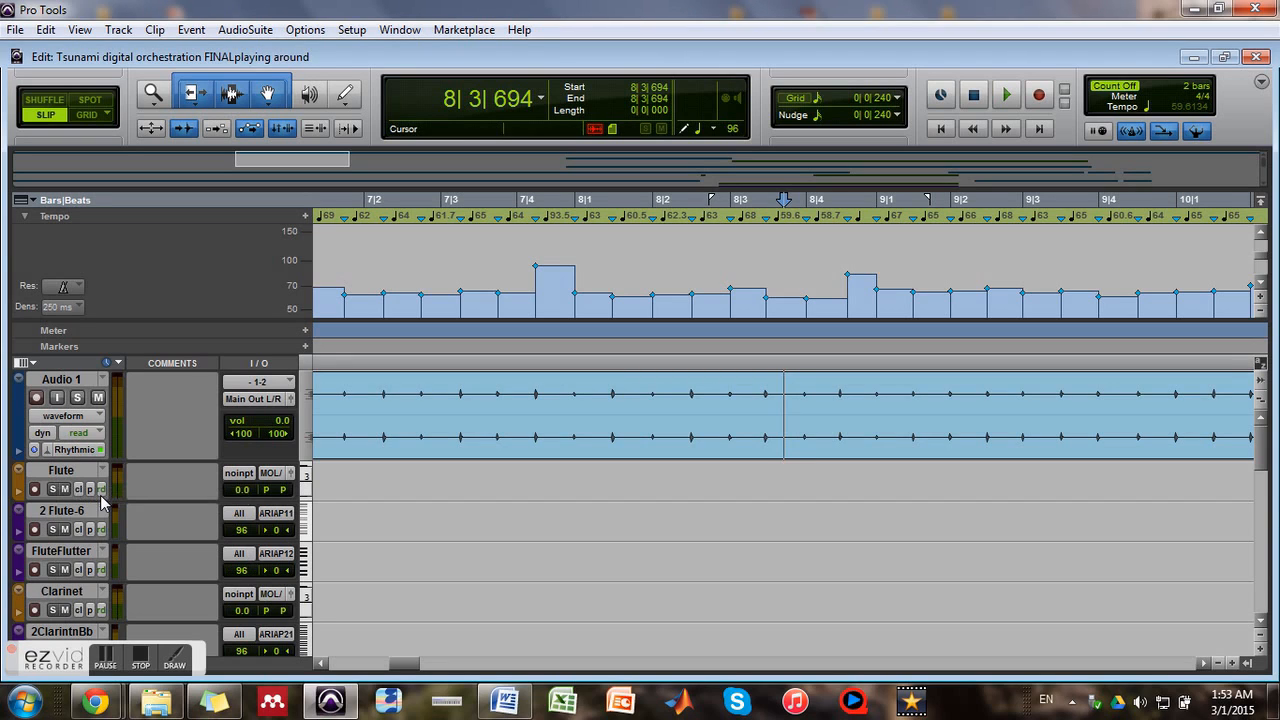
pyautogui.click(103, 415)
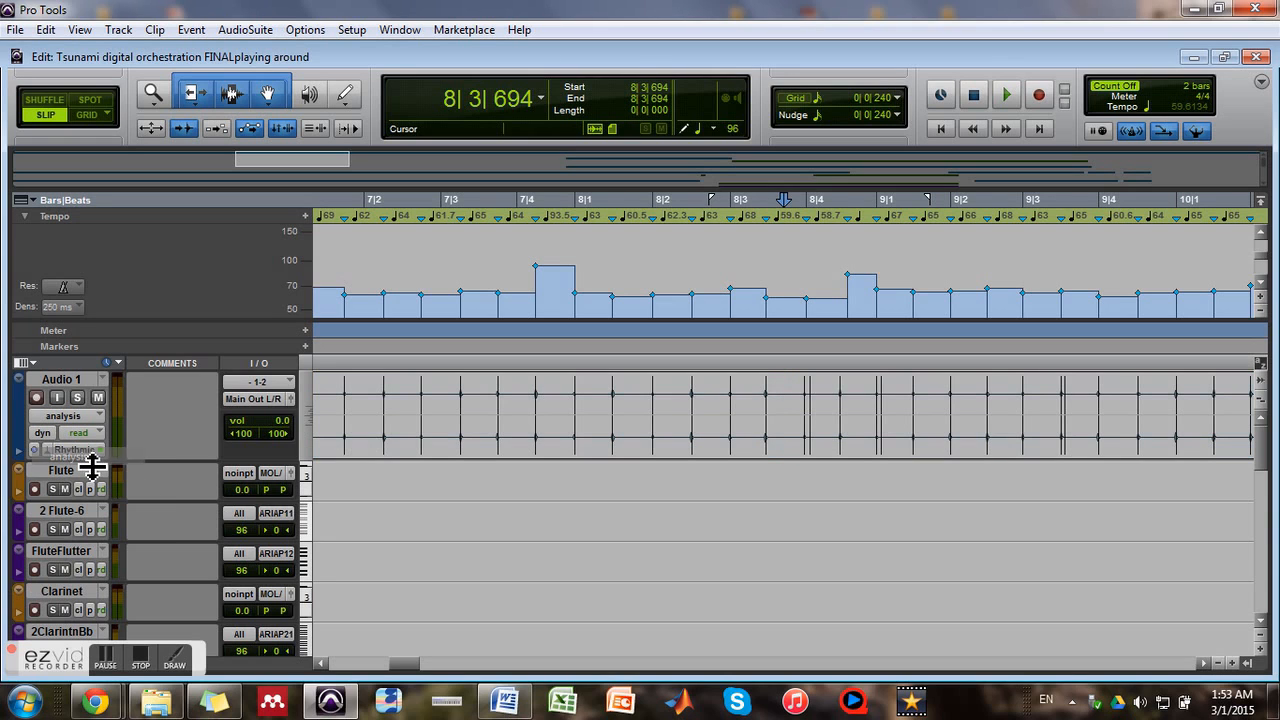
pyautogui.click(68, 456)
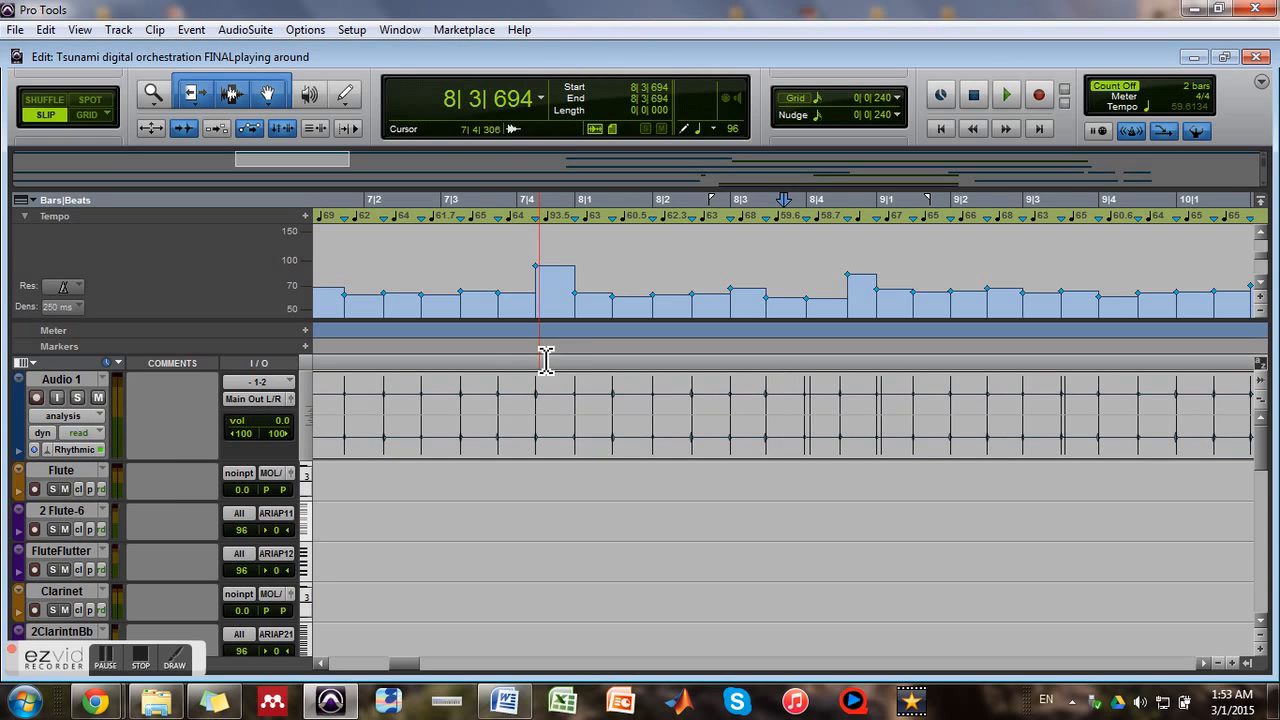
# Display Audio 1 in warp view and compare its transients with the violin parts around bar 9
pyautogui.click(66, 416)
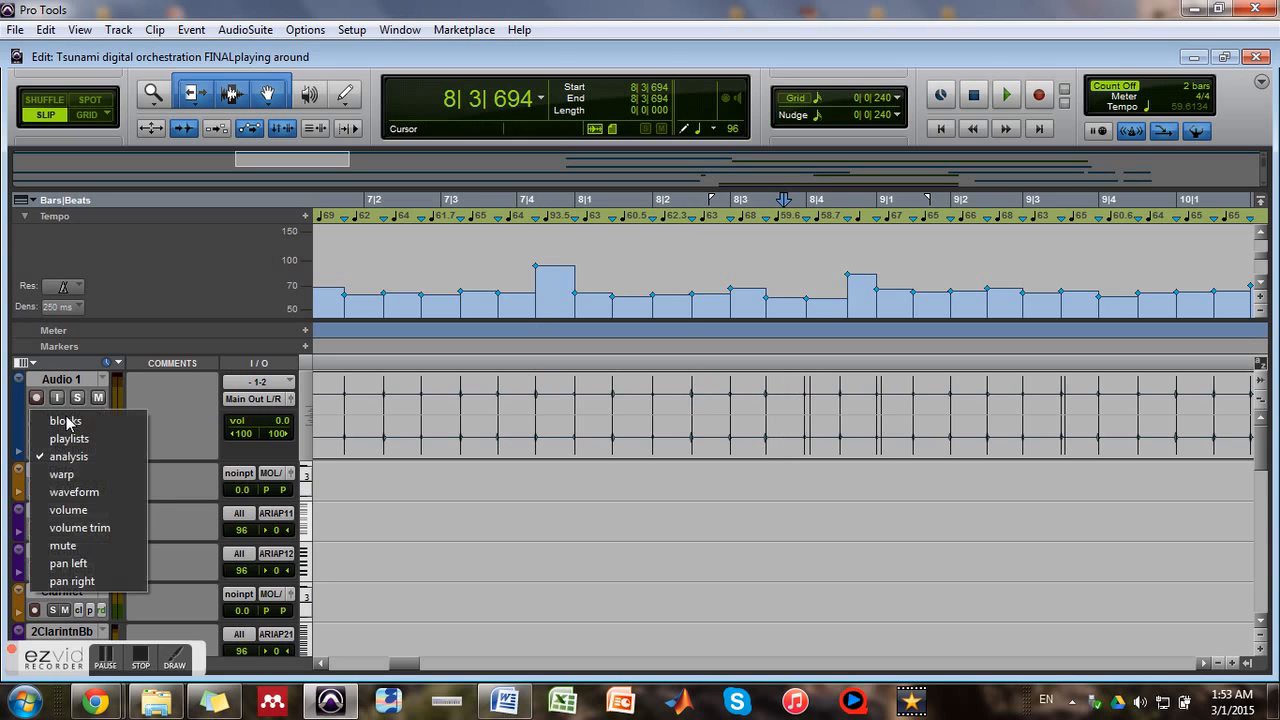
pyautogui.click(62, 474)
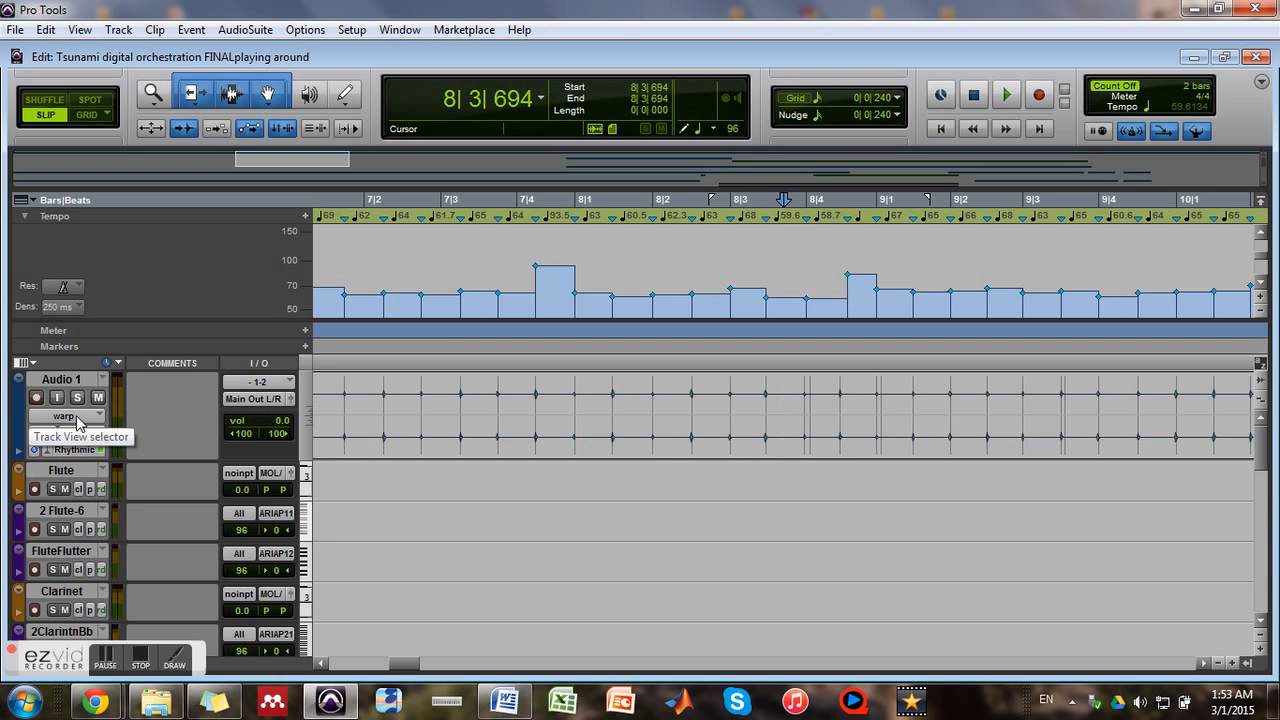
pyautogui.scroll(-5, 860, 455)
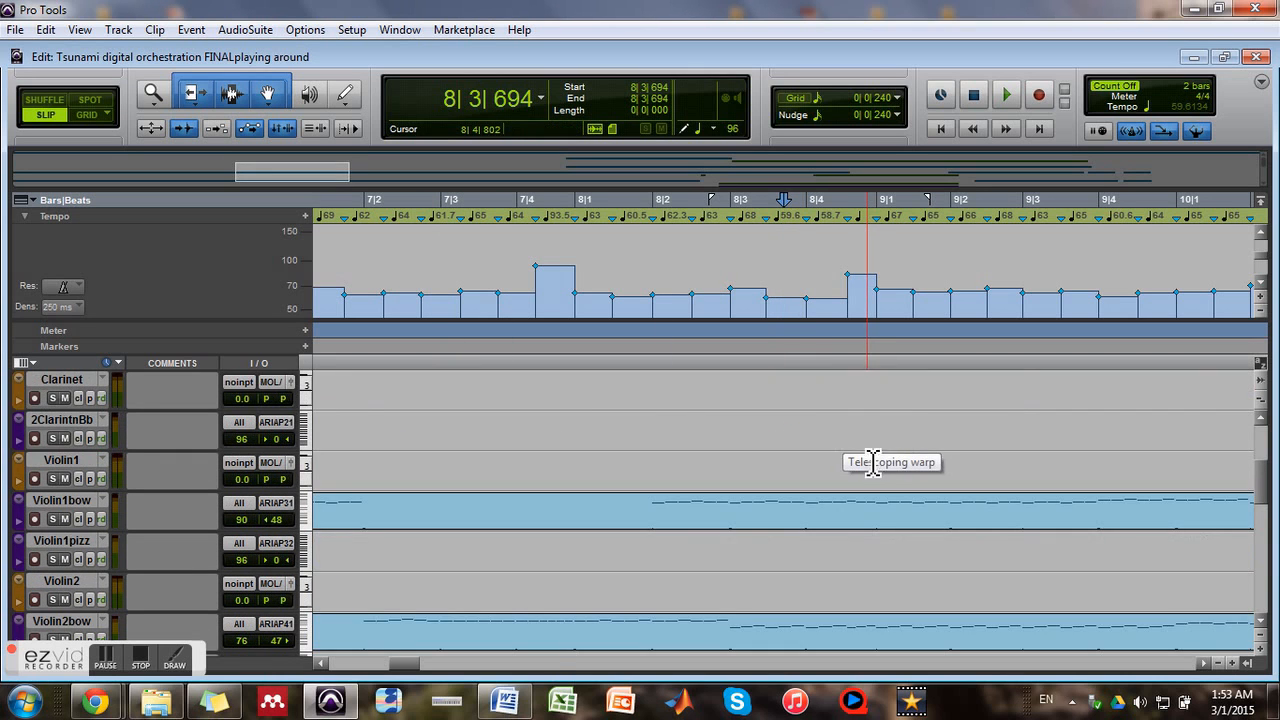
pyautogui.scroll(3, 870, 464)
pyautogui.scroll(3, 866, 467)
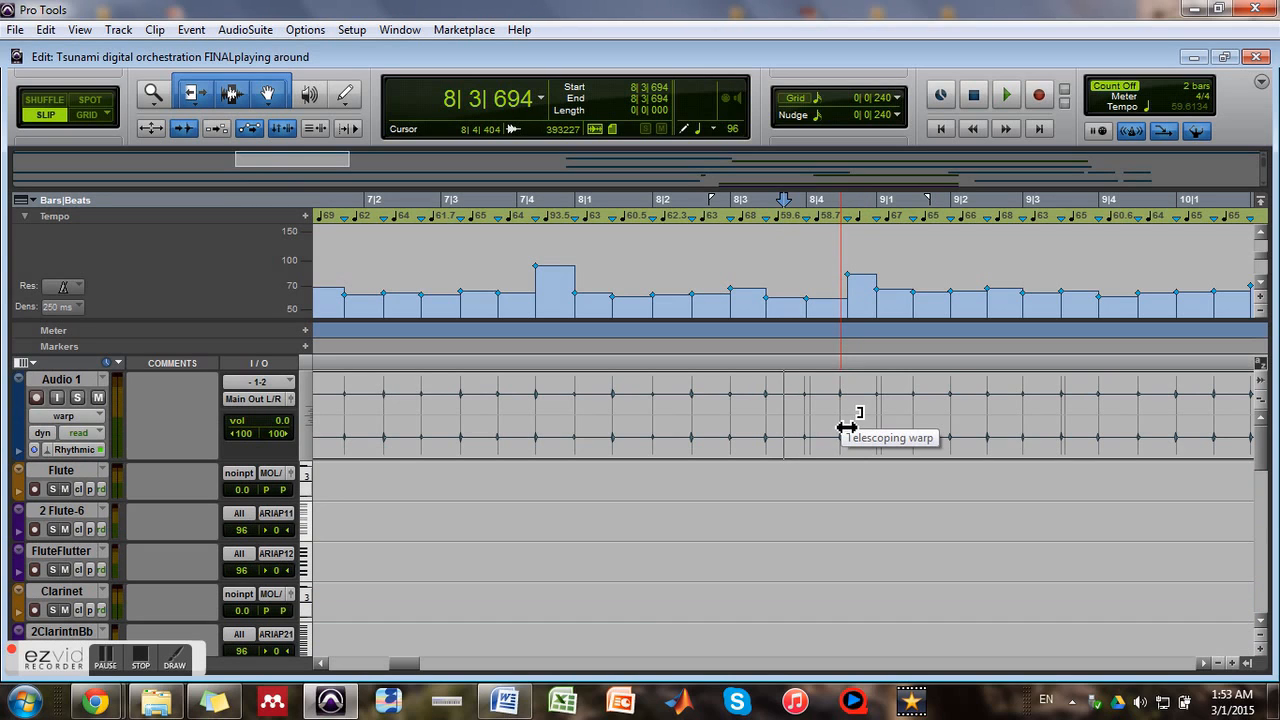
# Undo a trial telescoping warp of the Audio 1 clip, and position warp markers between bar 8 beat 4 and bar 9 beat 2
pyautogui.moveTo(847, 428); pyautogui.dragTo(841, 428)
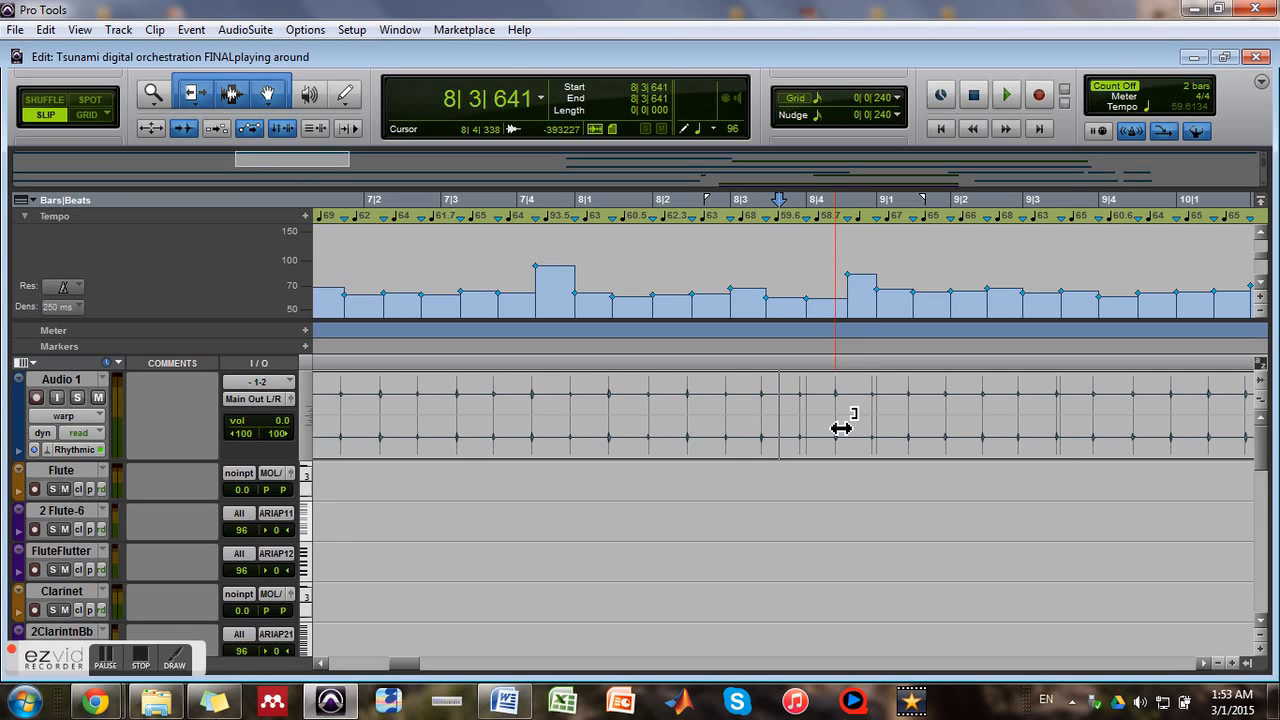
pyautogui.hotkey('ctrl', 'z')
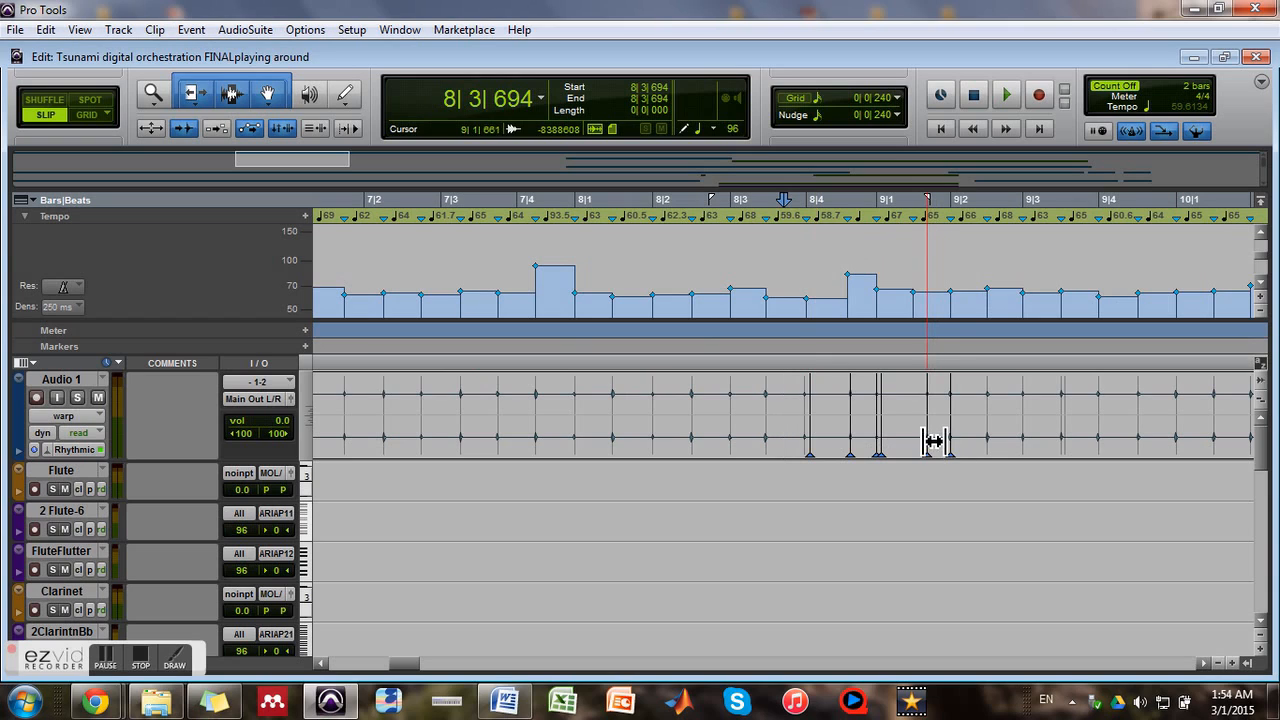
pyautogui.moveTo(928, 440)
pyautogui.mouseDown()
pyautogui.moveTo(906, 440)
pyautogui.moveTo(927, 440)
pyautogui.mouseUp()
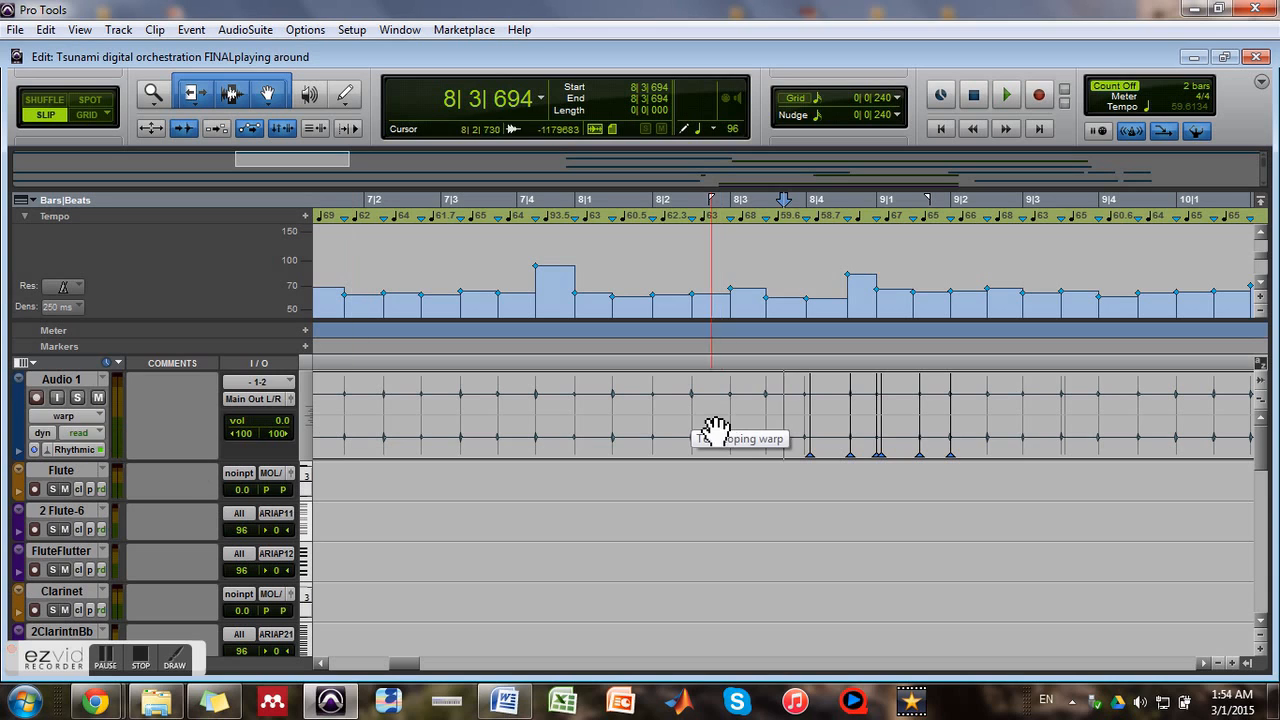
# Display Audio 1 in analysis view and place the edit cursor among its transients at 8|3|694
pyautogui.click(54, 420)
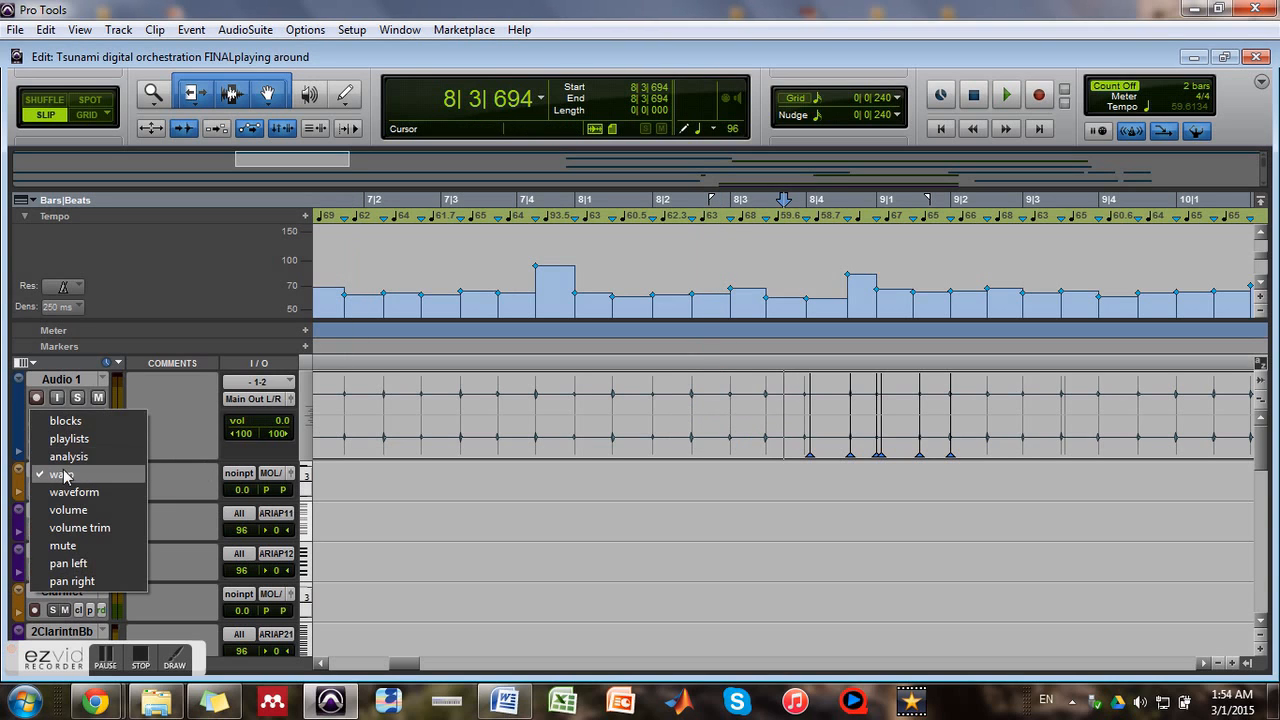
pyautogui.click(63, 454)
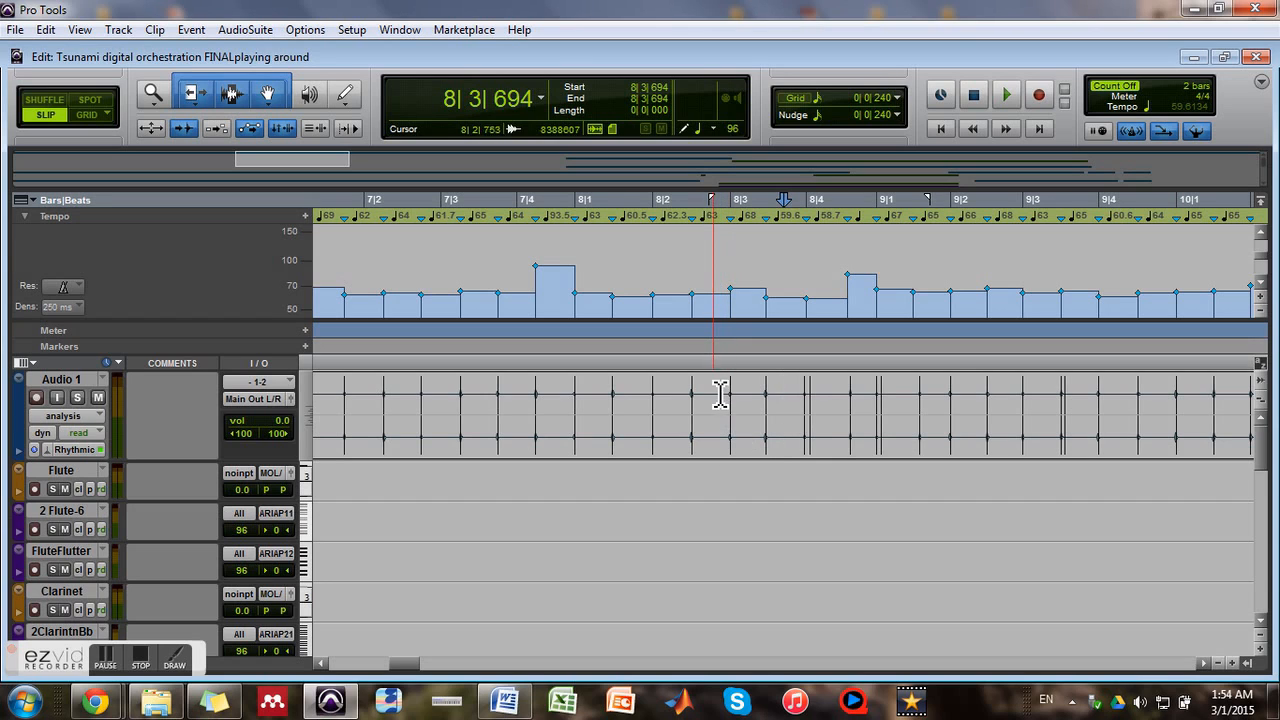
pyautogui.click(715, 392)
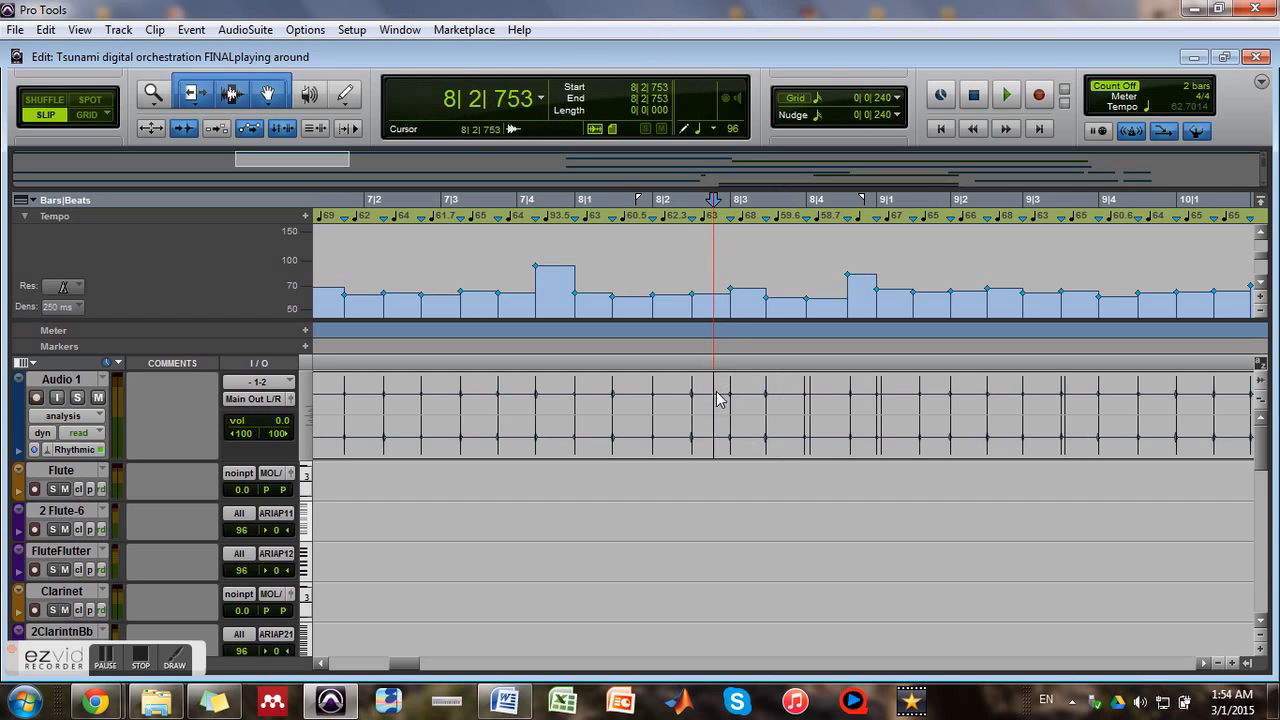
pyautogui.click(790, 410)
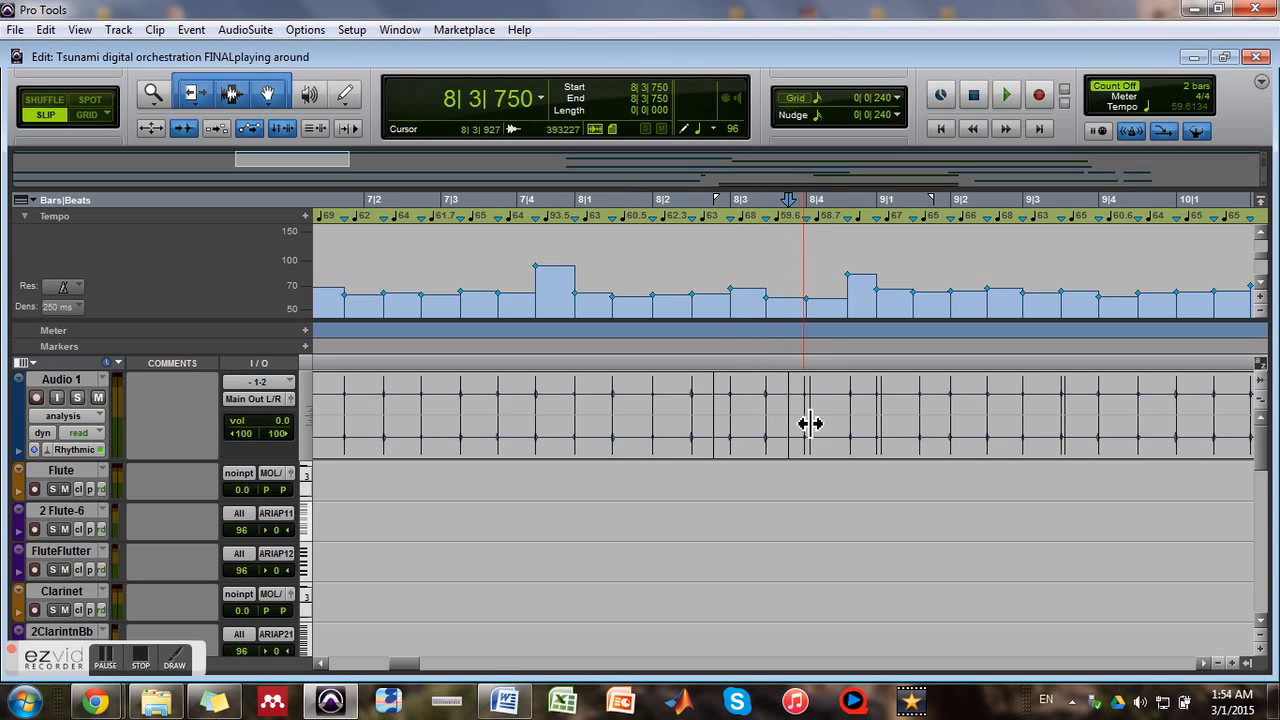
pyautogui.click(830, 423)
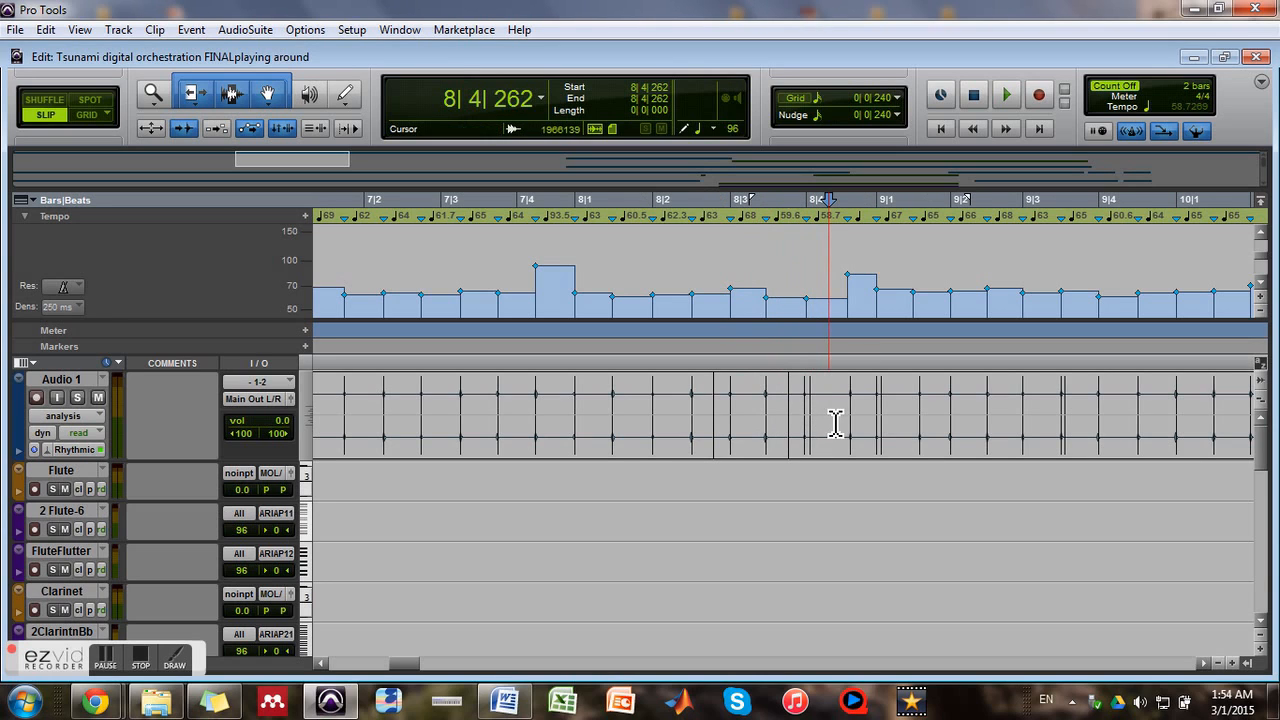
pyautogui.click(784, 444)
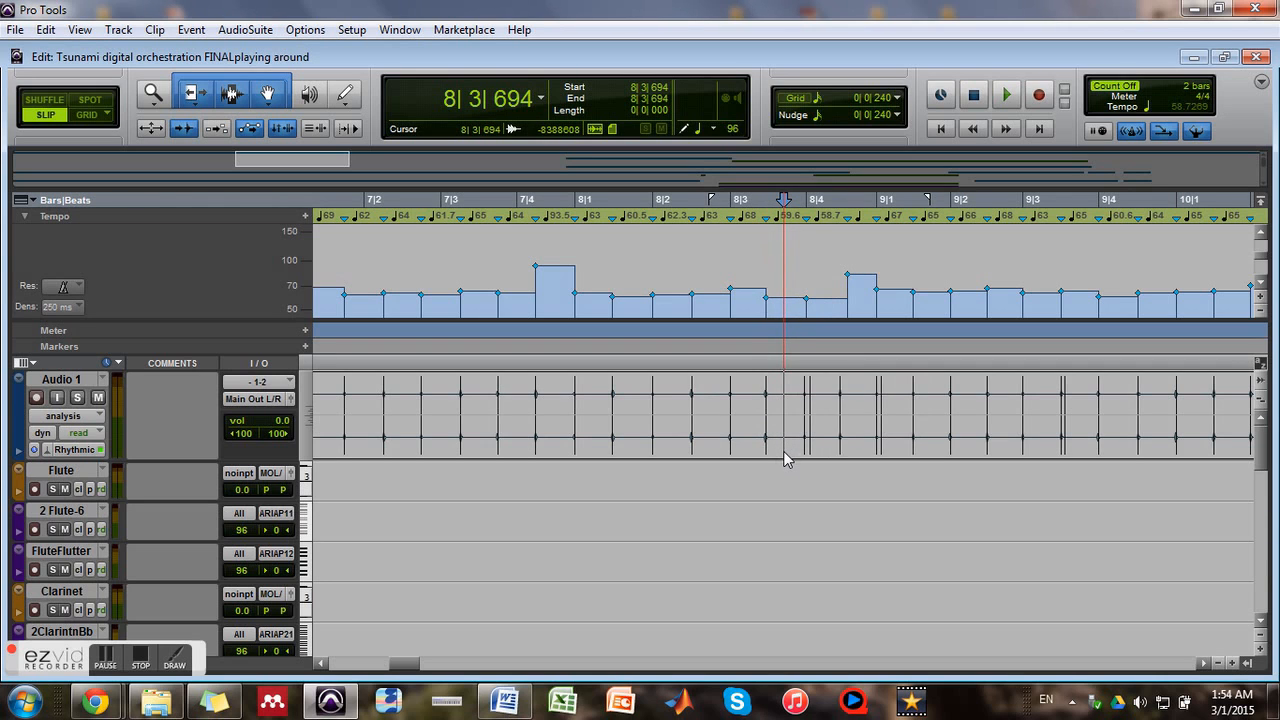
pyautogui.click(786, 464)
# Play the Violin1bow and Violin2bow parts from 8|1|847 into bar 9 to check their timing, and stop playback
pyautogui.scroll(-5, 977, 549)
pyautogui.scroll(-2, 928, 494)
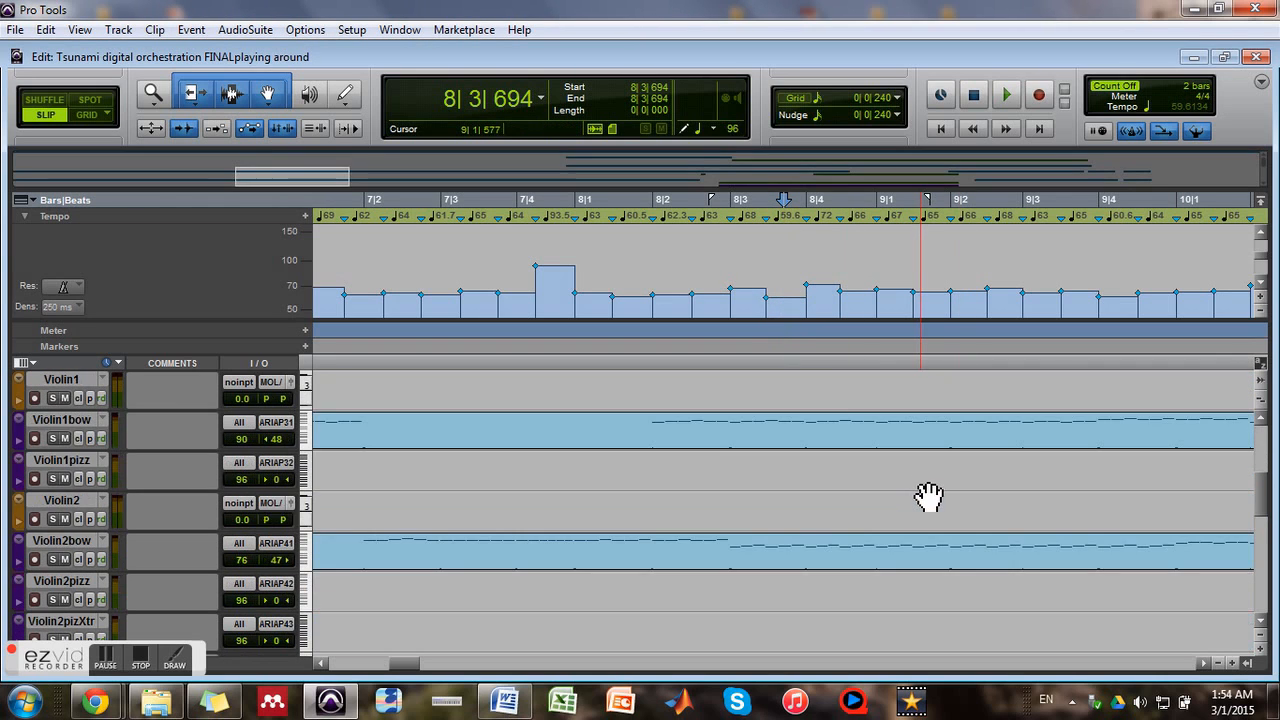
pyautogui.scroll(1, 928, 494)
pyautogui.click(646, 260)
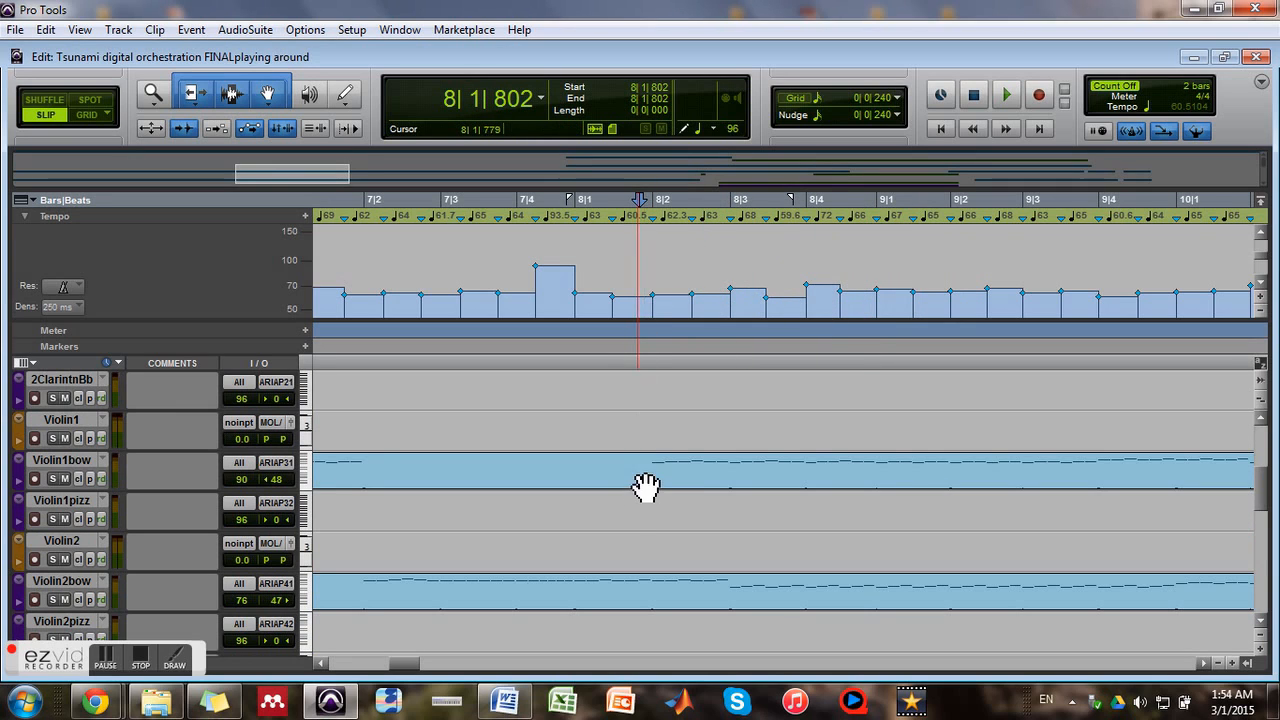
pyautogui.click(649, 279)
pyautogui.press('space')
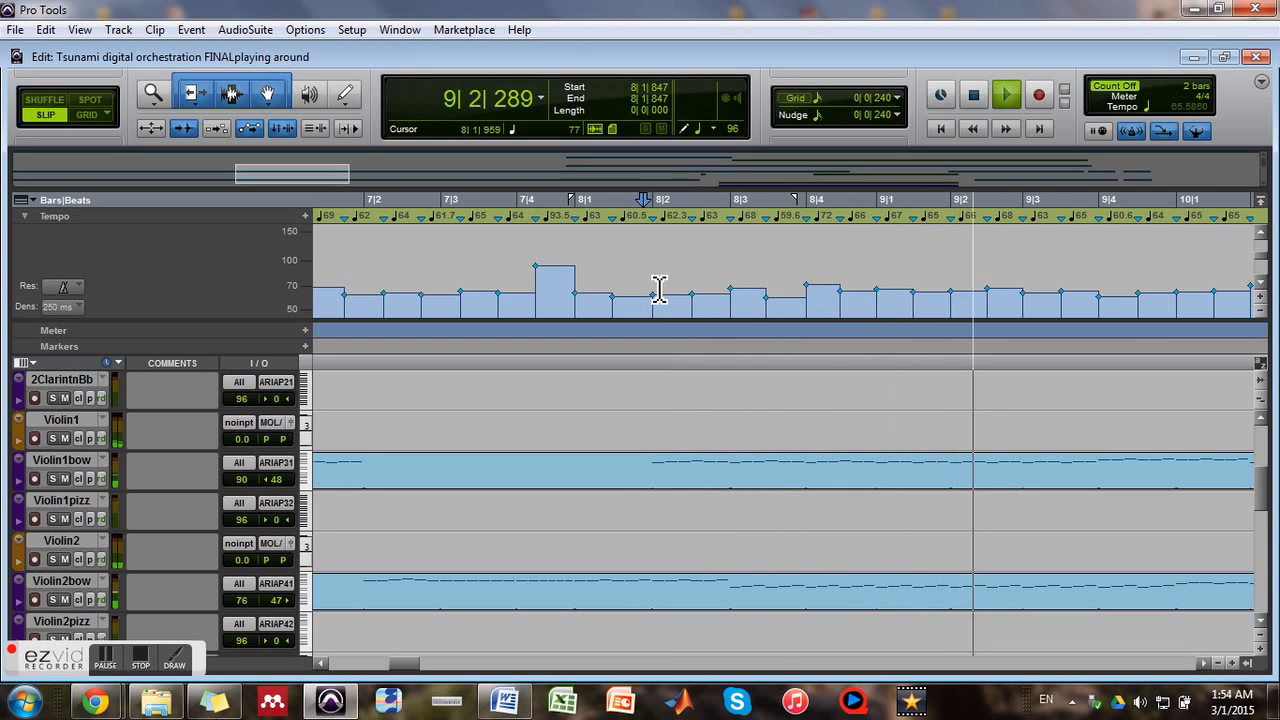
pyautogui.press('space')
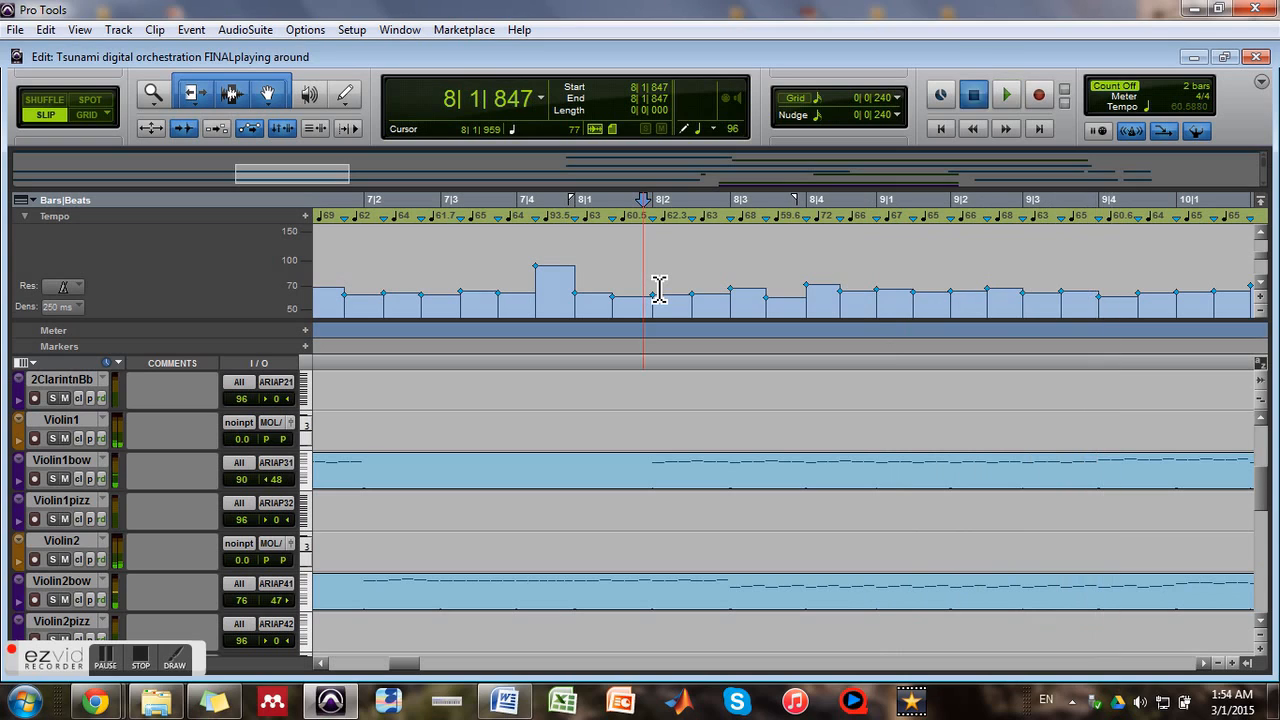